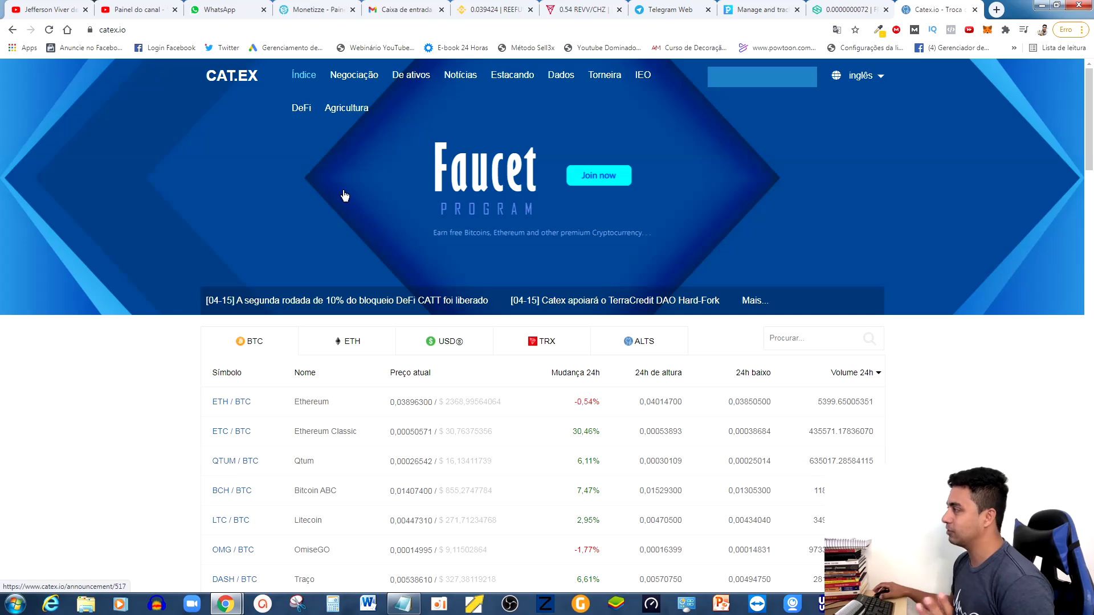
Open the Binance spot wallet balances from REEF/USDT, then return to the Catex home page.
{"action": "left_click_drag", "start_coordinate": [495, 10], "coordinate": [849, 13]}
{"action": "mouse_move", "coordinate": [102, 83]}
{"action": "mouse_move", "coordinate": [810, 77]}
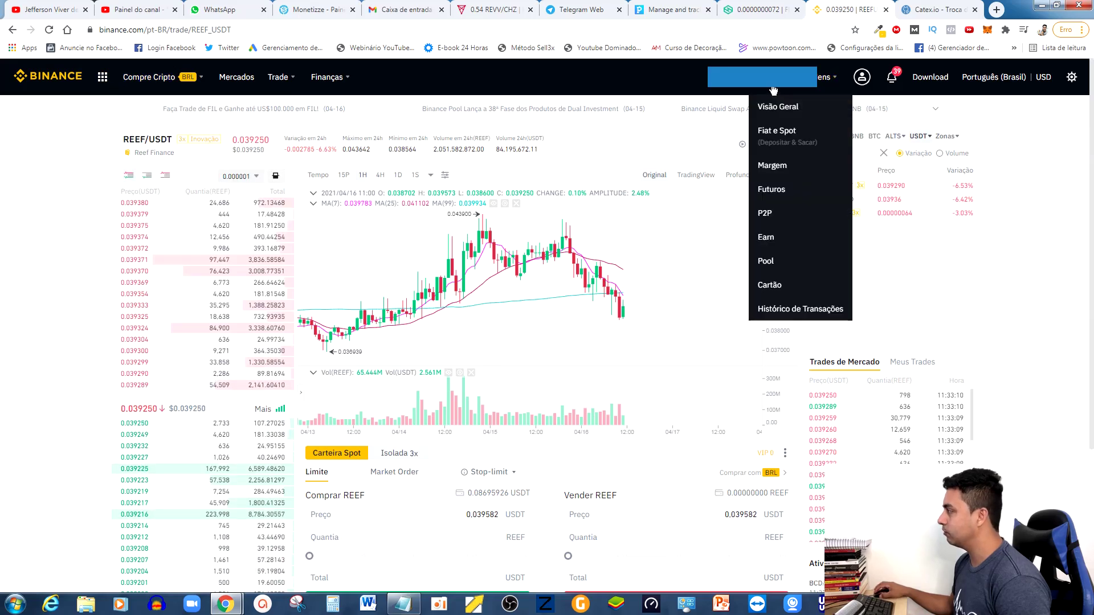
{"action": "left_click", "coordinate": [780, 135]}
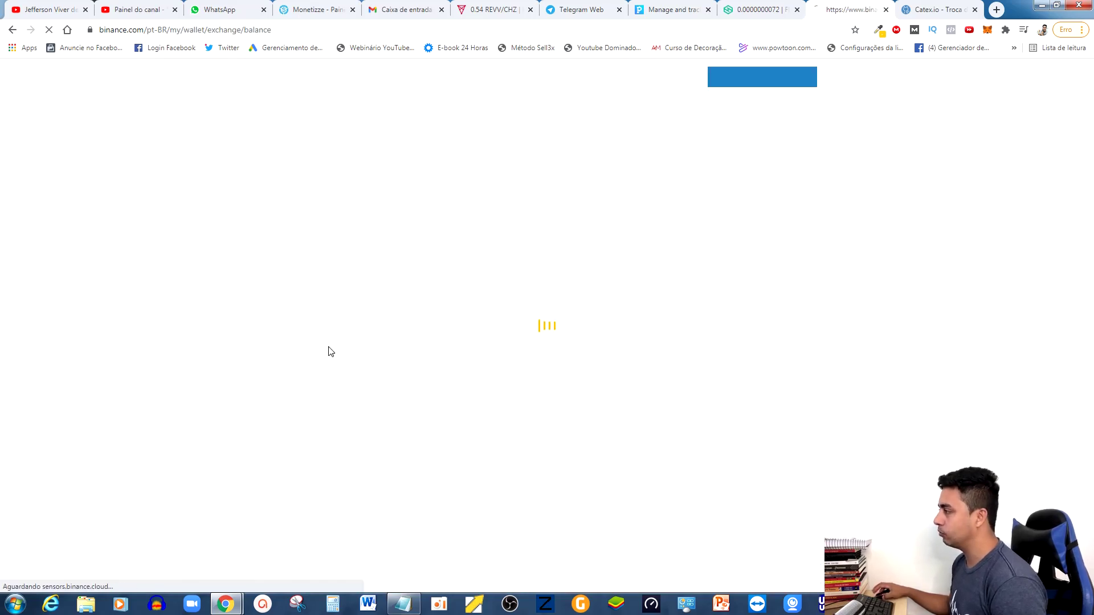
{"action": "left_click", "coordinate": [935, 9]}
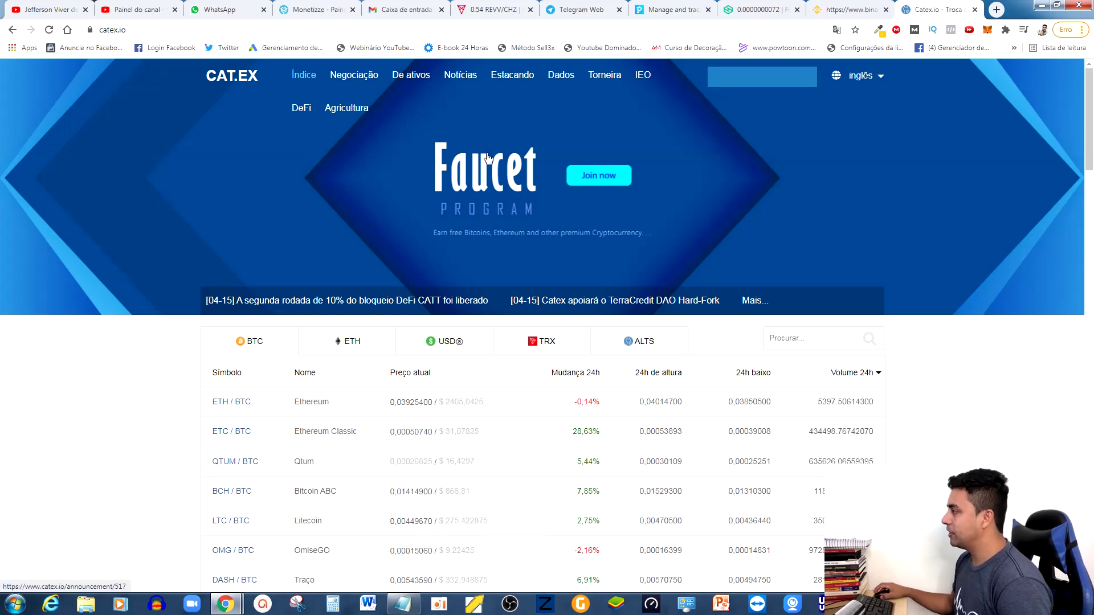
Review the Catex profile and asset balances, then open the Depósito page.
{"action": "mouse_move", "coordinate": [762, 89]}
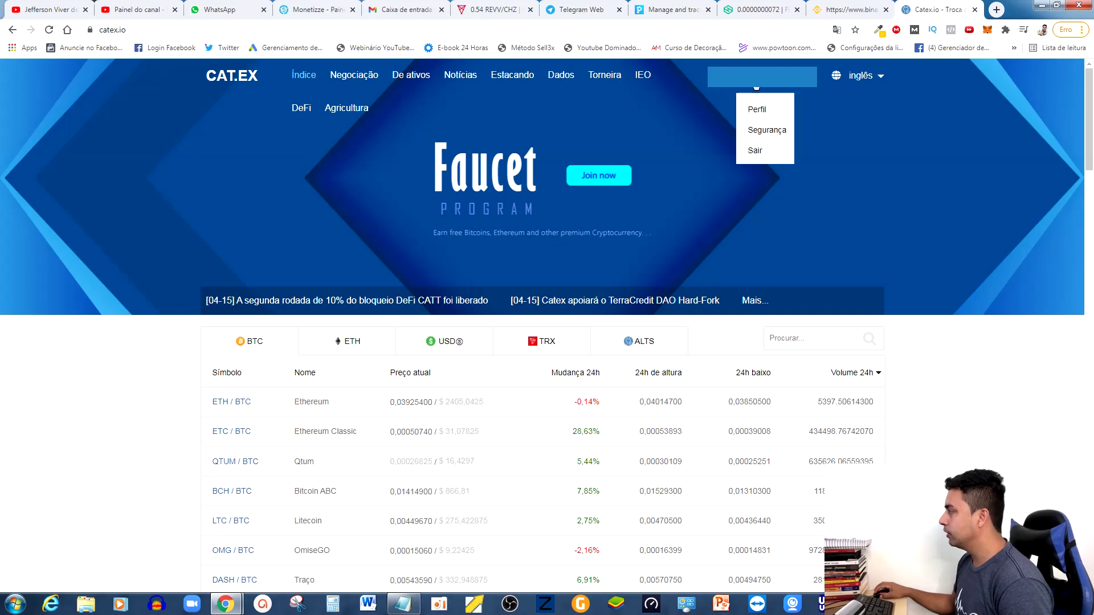
{"action": "left_click", "coordinate": [756, 109]}
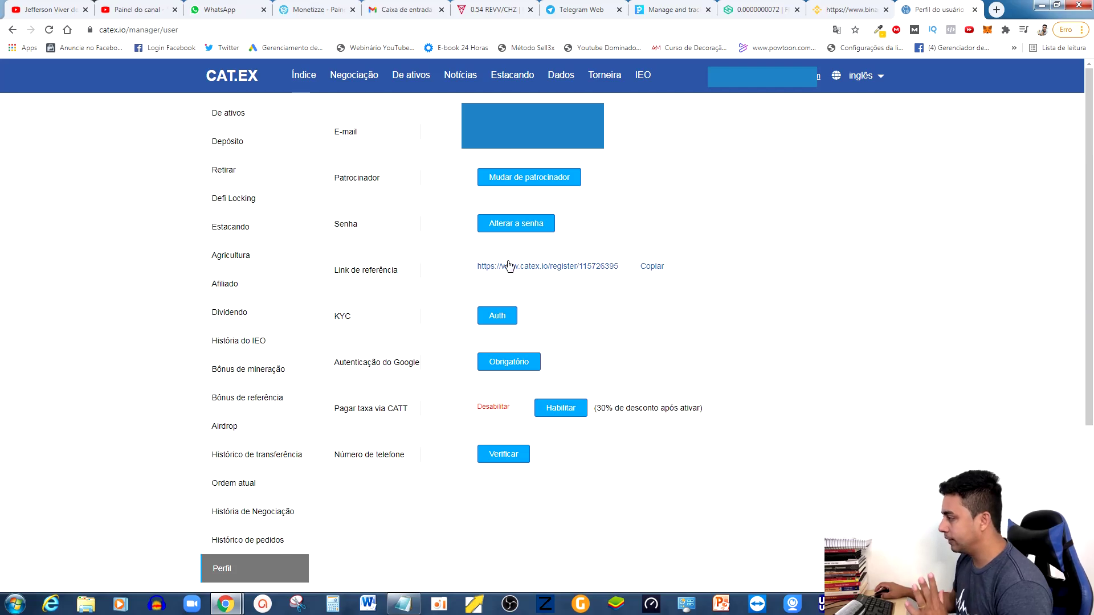
{"action": "left_click", "coordinate": [219, 112]}
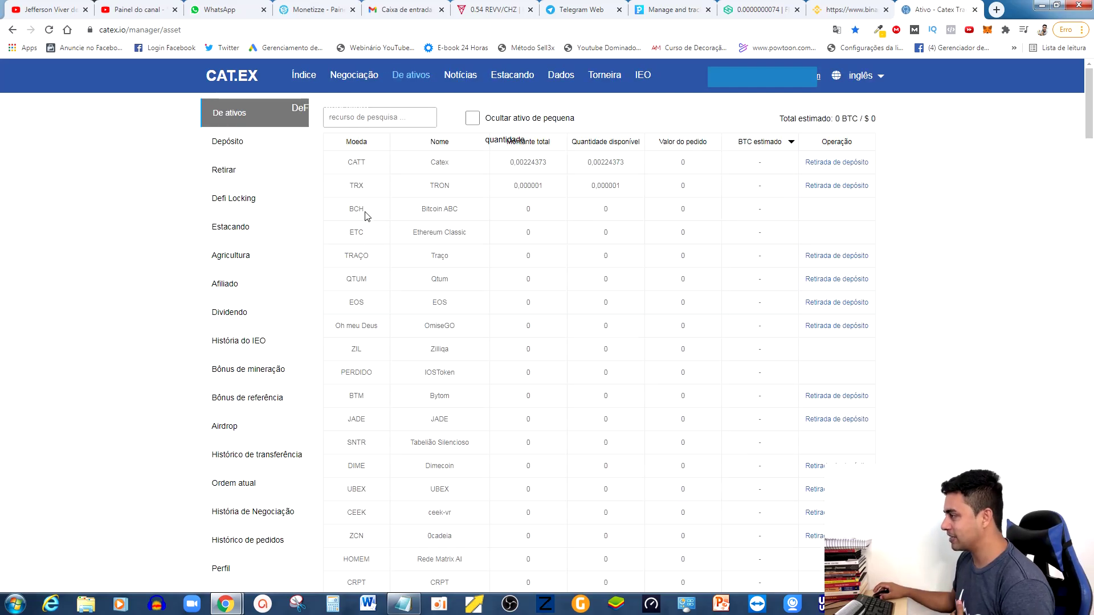
{"action": "left_click", "coordinate": [230, 142]}
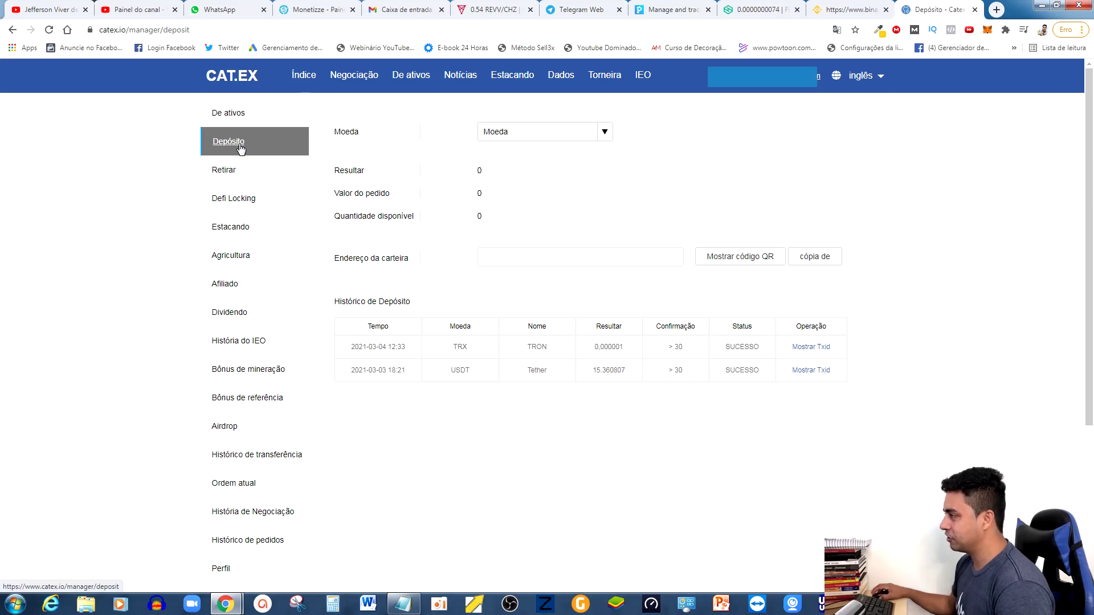
Set the Catex deposit coin to USDT - Tether on the TRON network.
{"action": "left_click", "coordinate": [605, 131]}
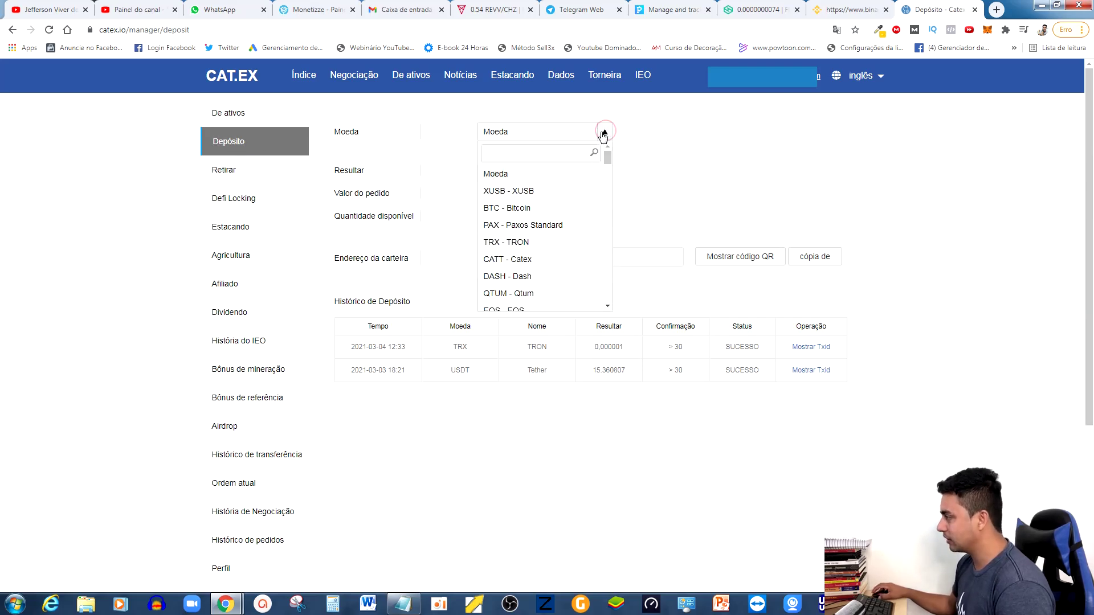
{"action": "left_click", "coordinate": [521, 152]}
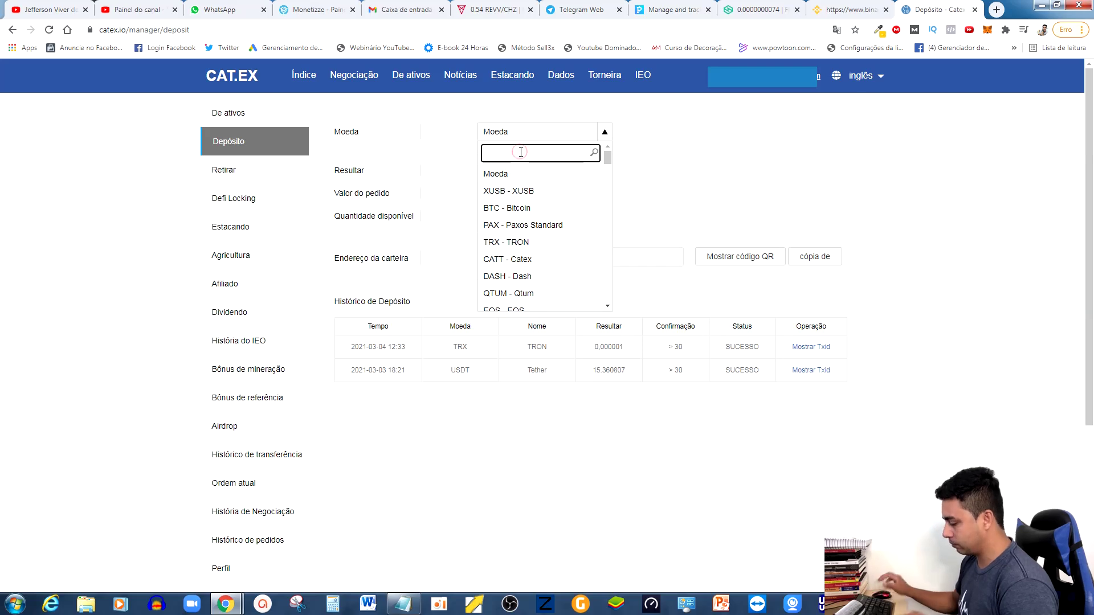
{"action": "type", "text": "us"}
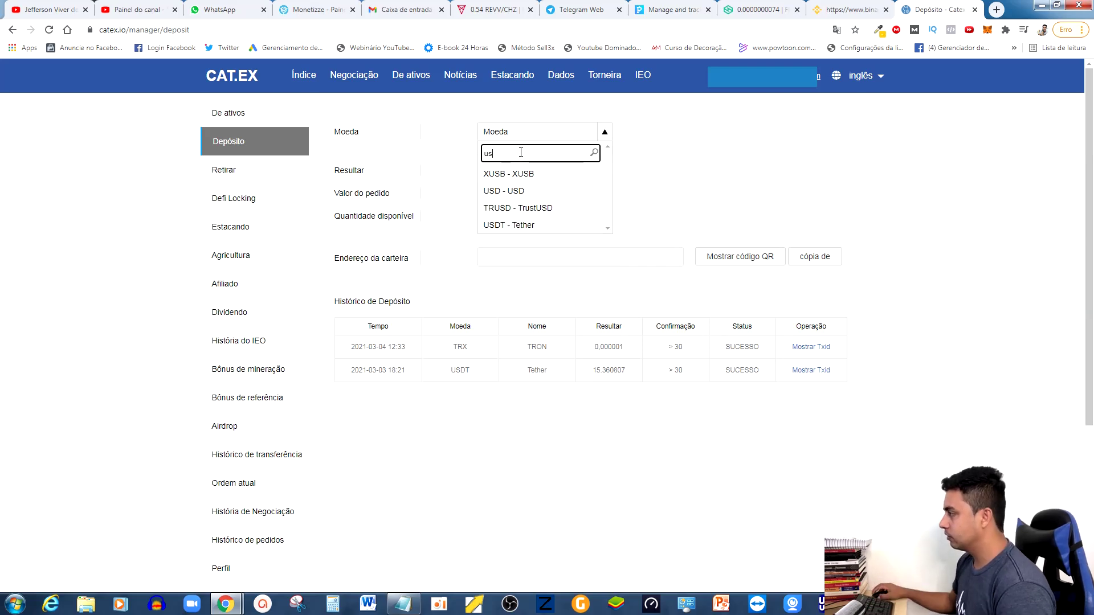
{"action": "left_click", "coordinate": [496, 225]}
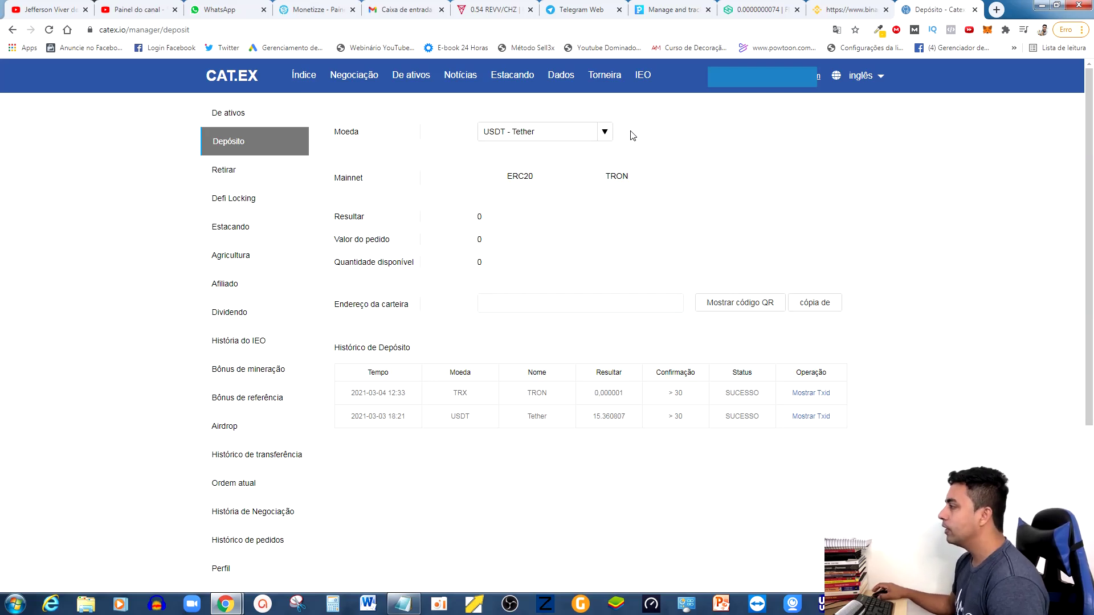
{"action": "left_click", "coordinate": [614, 179]}
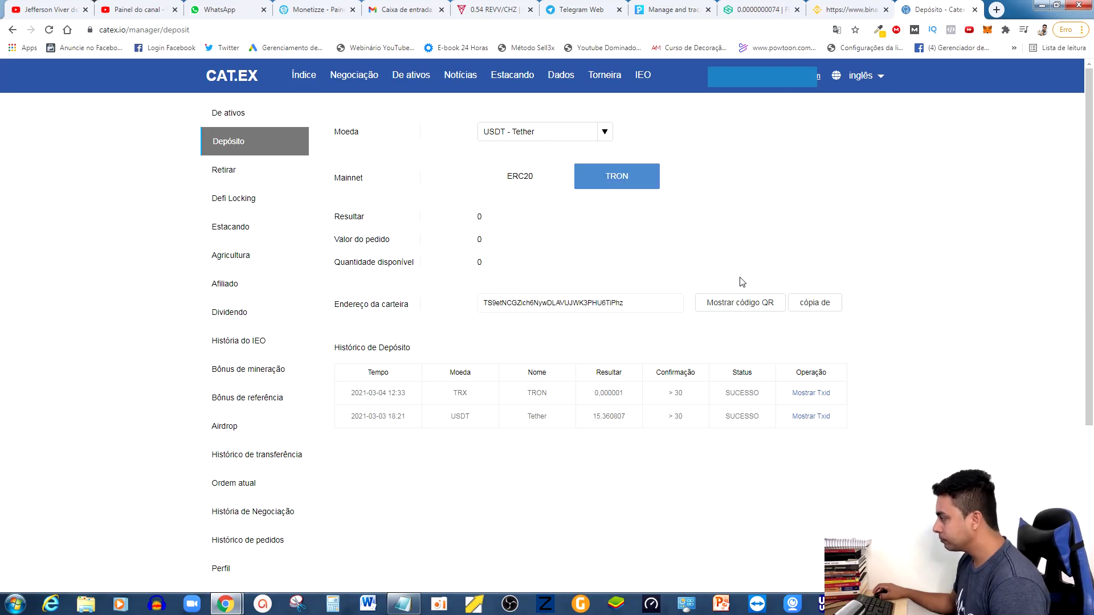
Copy the generated USDT TRON deposit wallet address to the clipboard.
{"action": "left_click", "coordinate": [814, 305]}
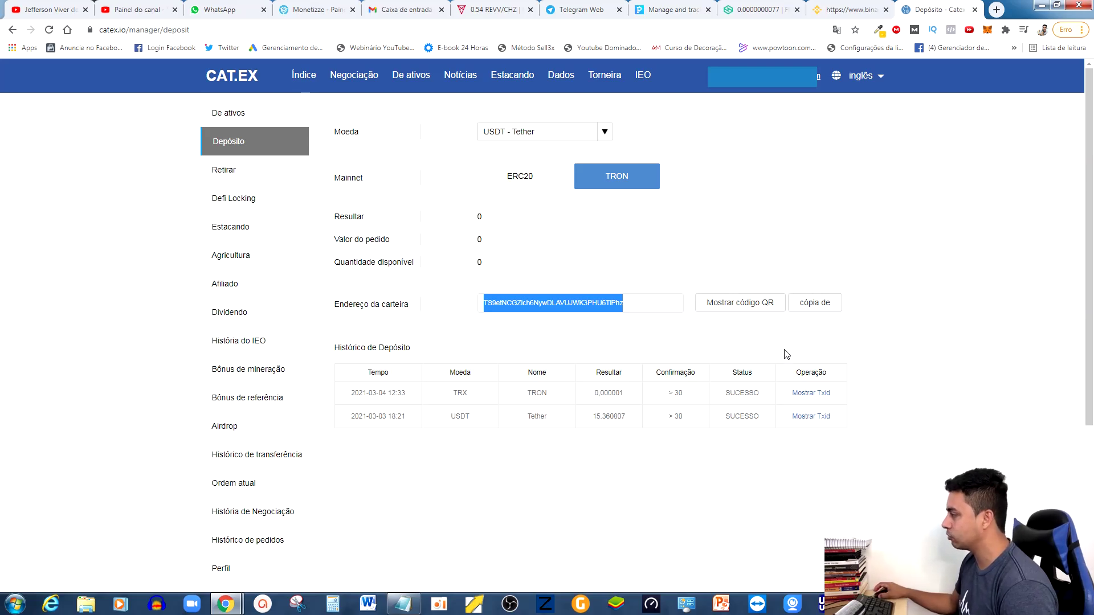
{"action": "left_click", "coordinate": [809, 303]}
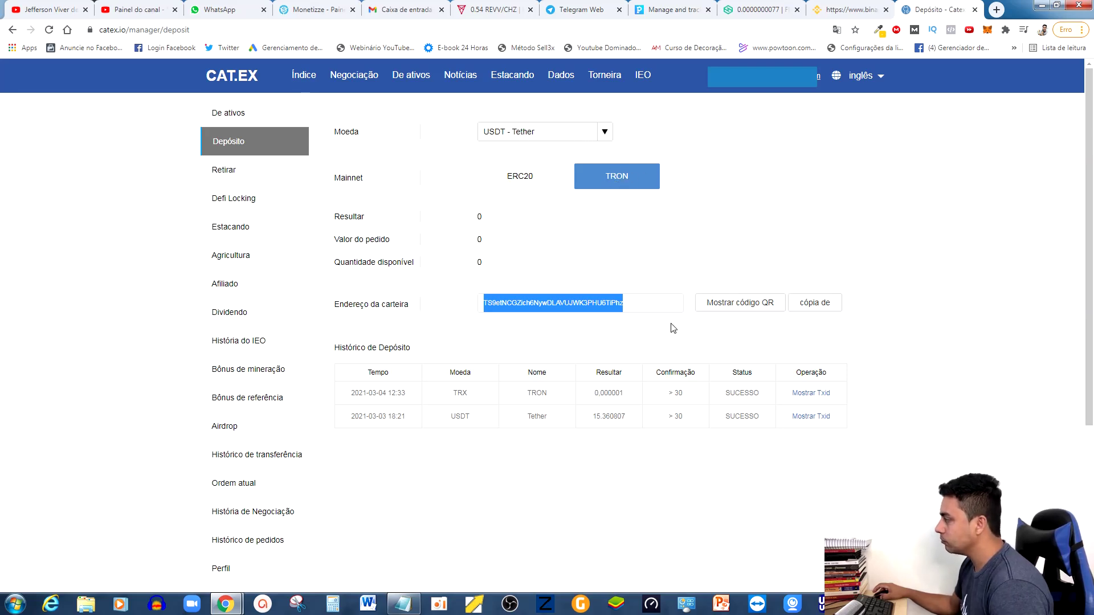
{"action": "left_click", "coordinate": [819, 302]}
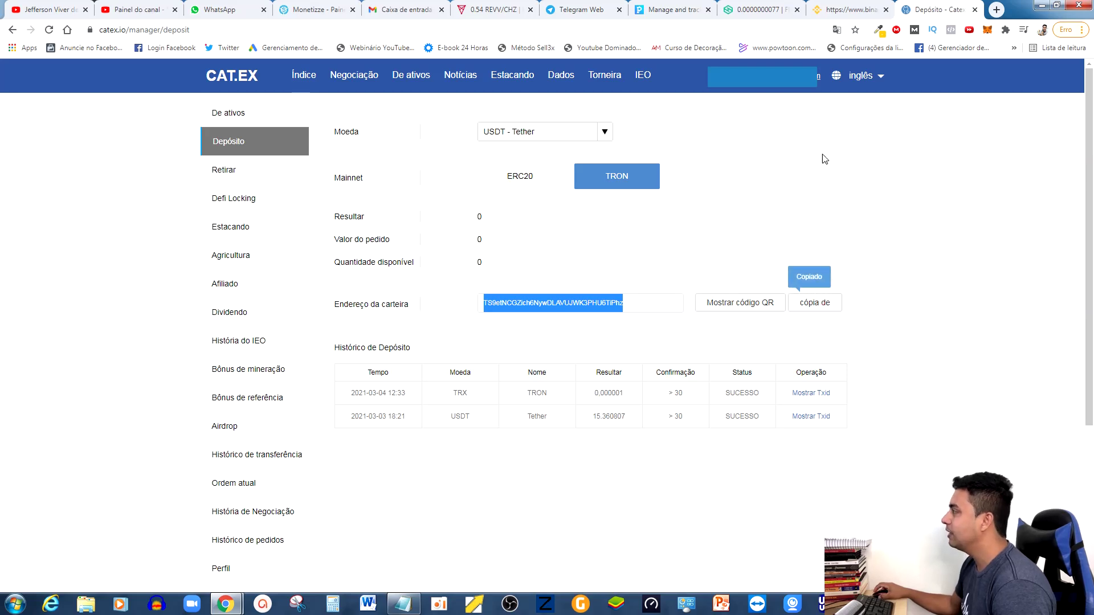
Filter Binance's Fiat e Spot wallet to USDT and start a withdrawal of the 0.08695926 balance.
{"action": "left_click", "coordinate": [848, 12]}
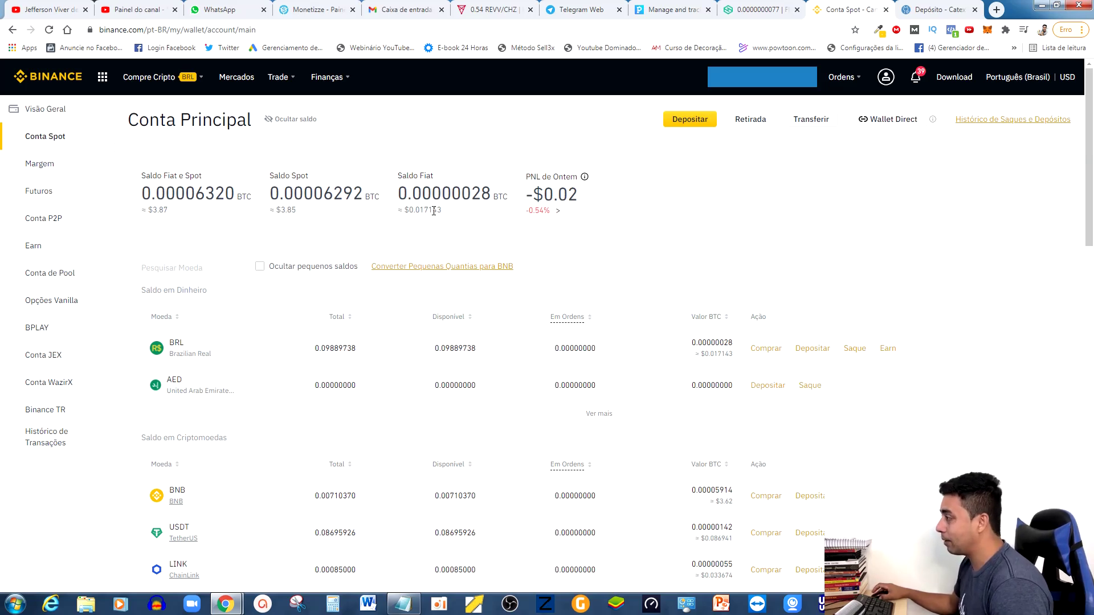
{"action": "mouse_move", "coordinate": [825, 89]}
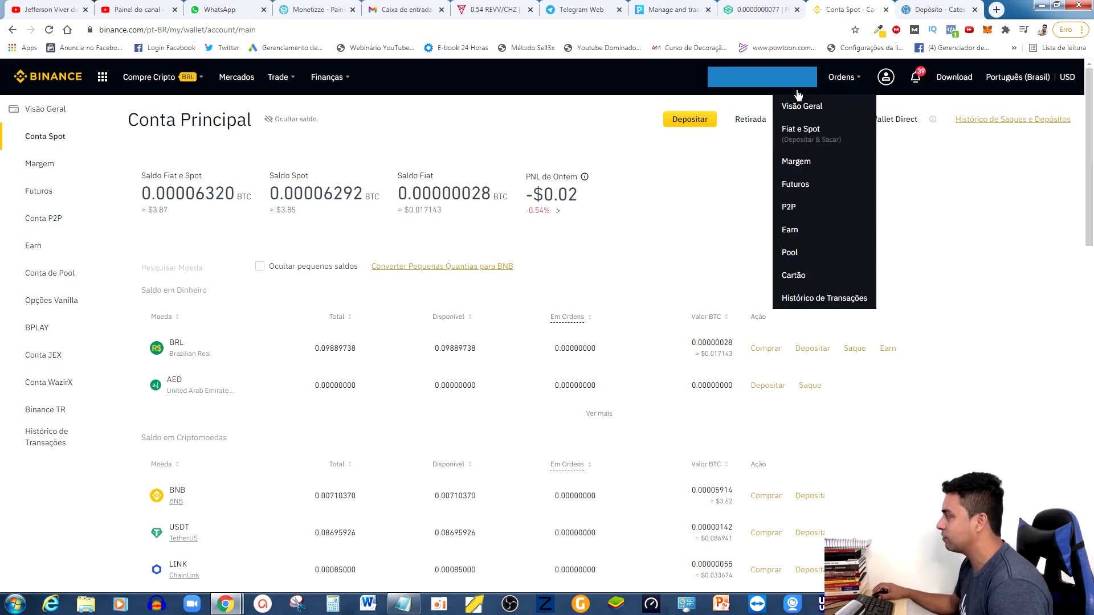
{"action": "left_click", "coordinate": [800, 131]}
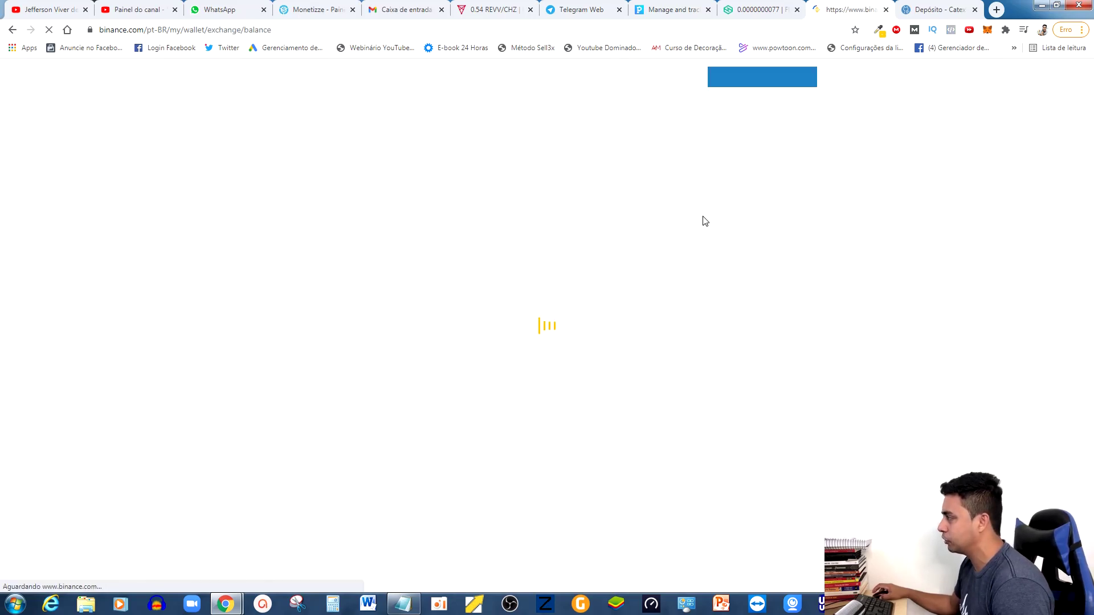
{"action": "left_click", "coordinate": [197, 272]}
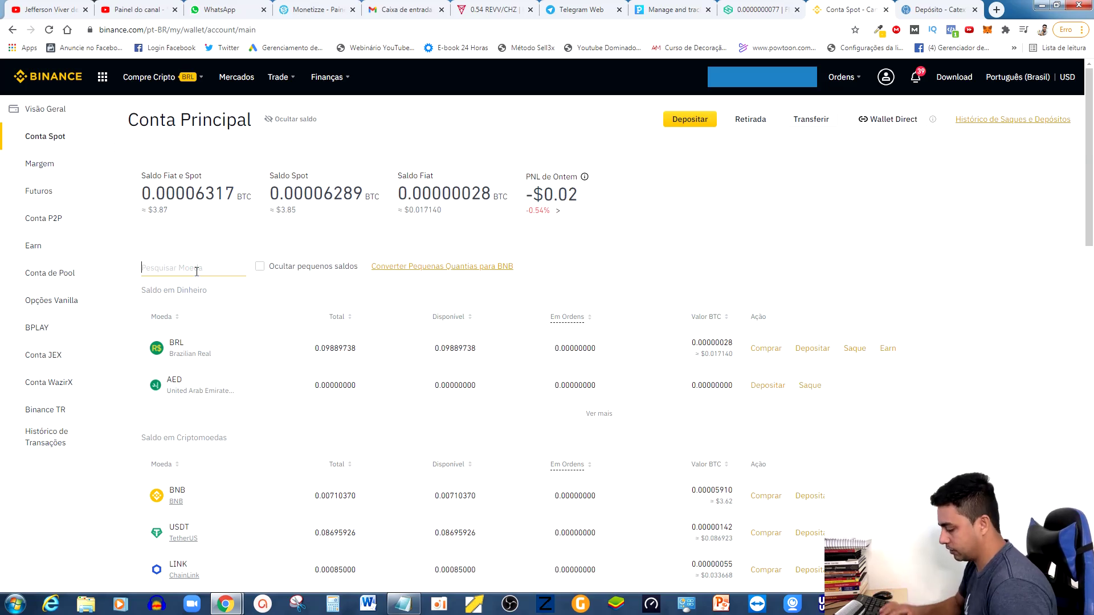
{"action": "type", "text": "usdt"}
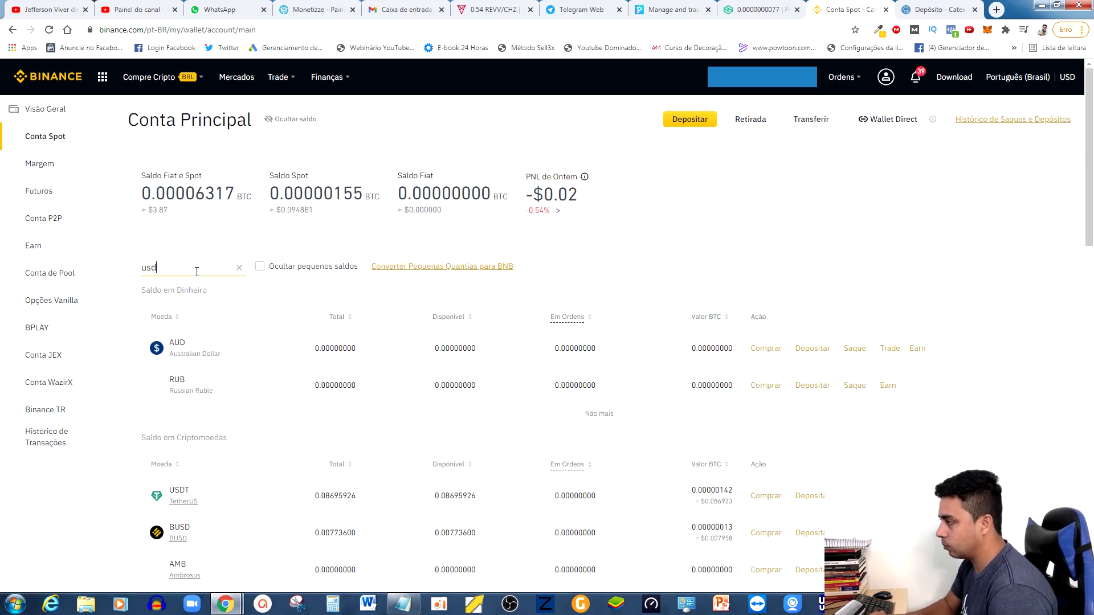
{"action": "scroll", "coordinate": [206, 420], "scroll_direction": "down", "scroll_amount": 3}
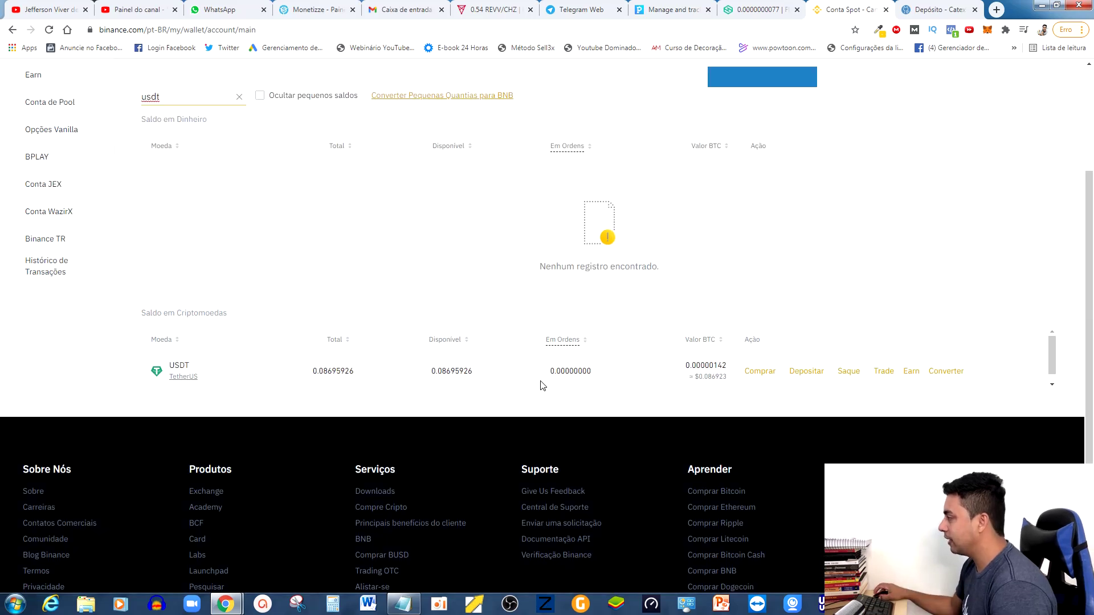
{"action": "left_click", "coordinate": [850, 373]}
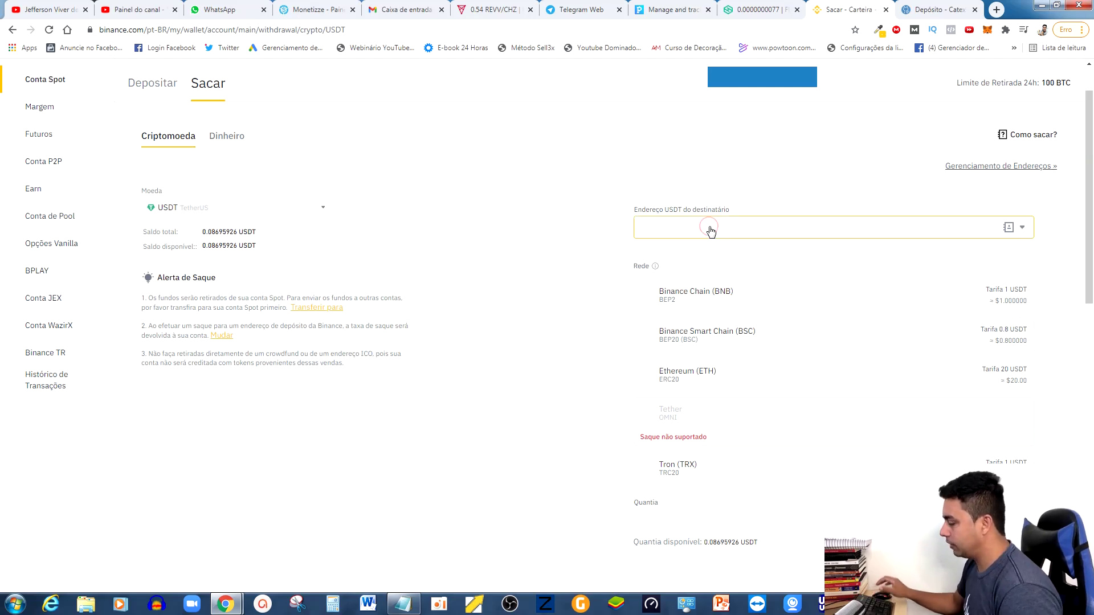
Paste the Catex address, choose the Tron (TRC20) network, and withdraw the maximum 0.08695926 USDT.
{"action": "type", "text": "TS9etNCGZich6NyvDLAVUJWK3PHU6TiPhz"}
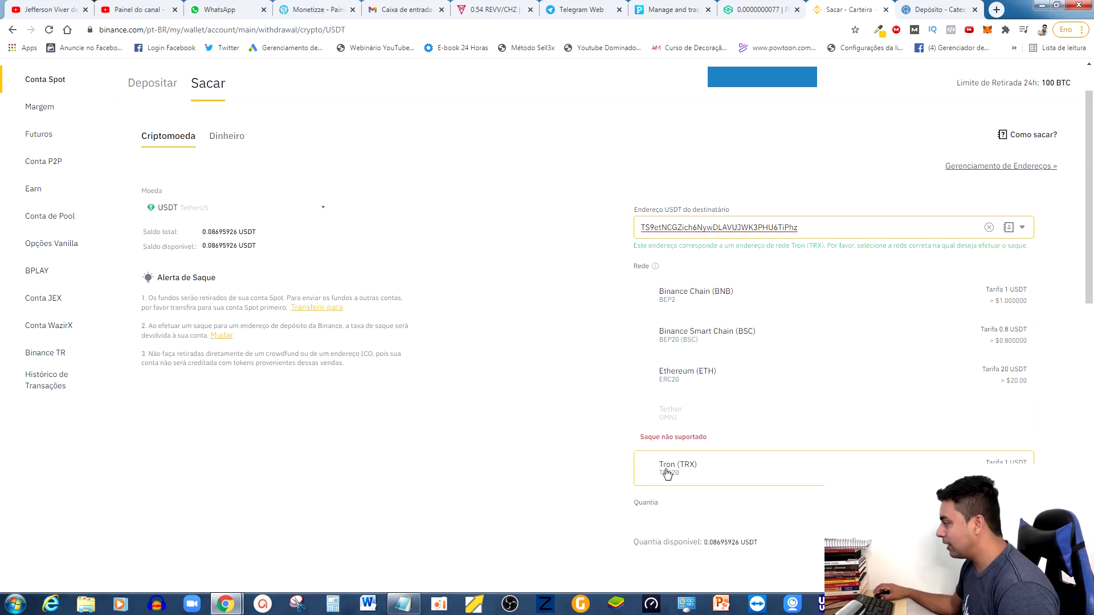
{"action": "scroll", "coordinate": [667, 474], "scroll_direction": "down", "scroll_amount": 2}
{"action": "left_click", "coordinate": [651, 357]}
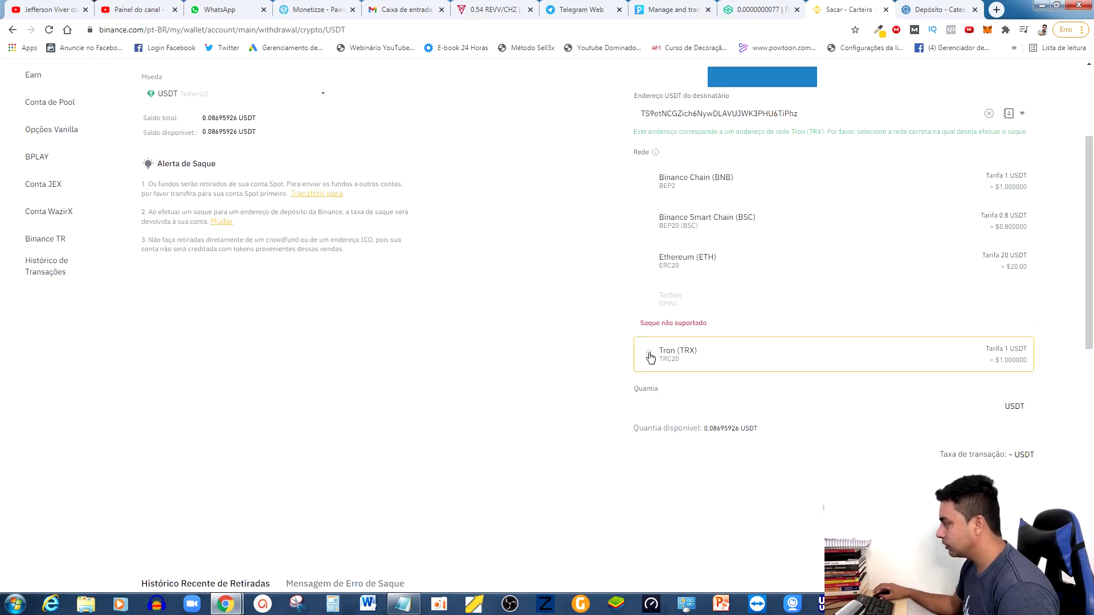
{"action": "key", "text": "ctrl+Tab"}
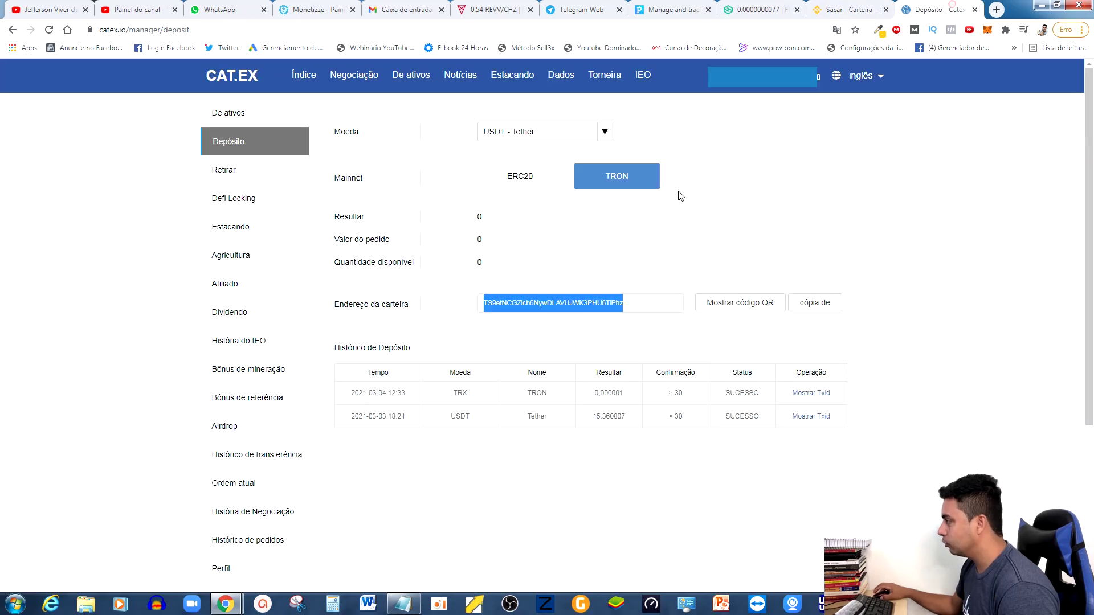
{"action": "key", "text": "ctrl+shift+Tab"}
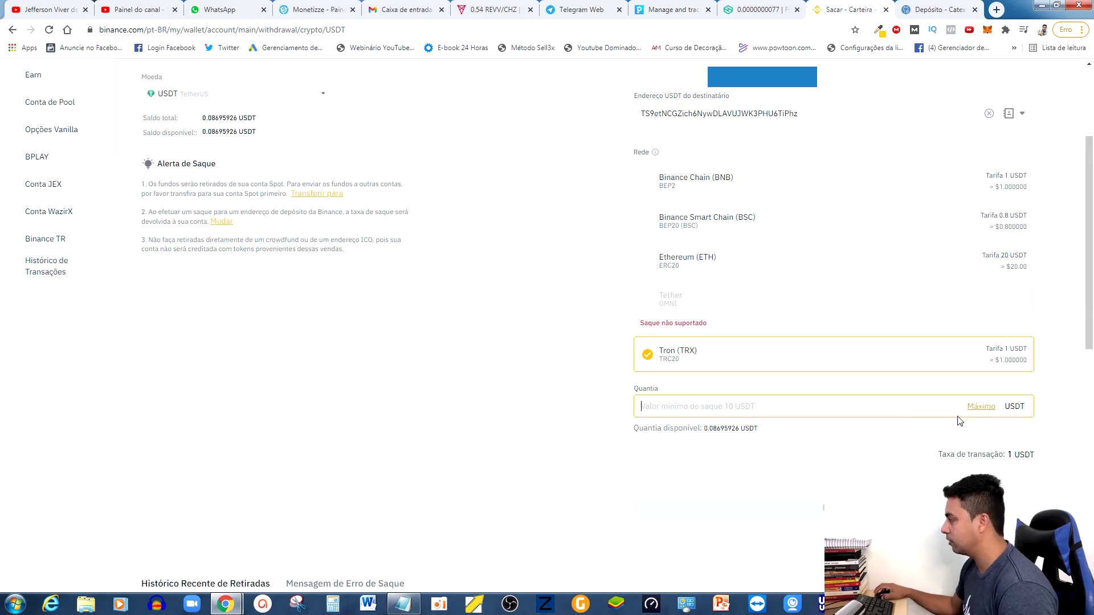
{"action": "left_click", "coordinate": [982, 407]}
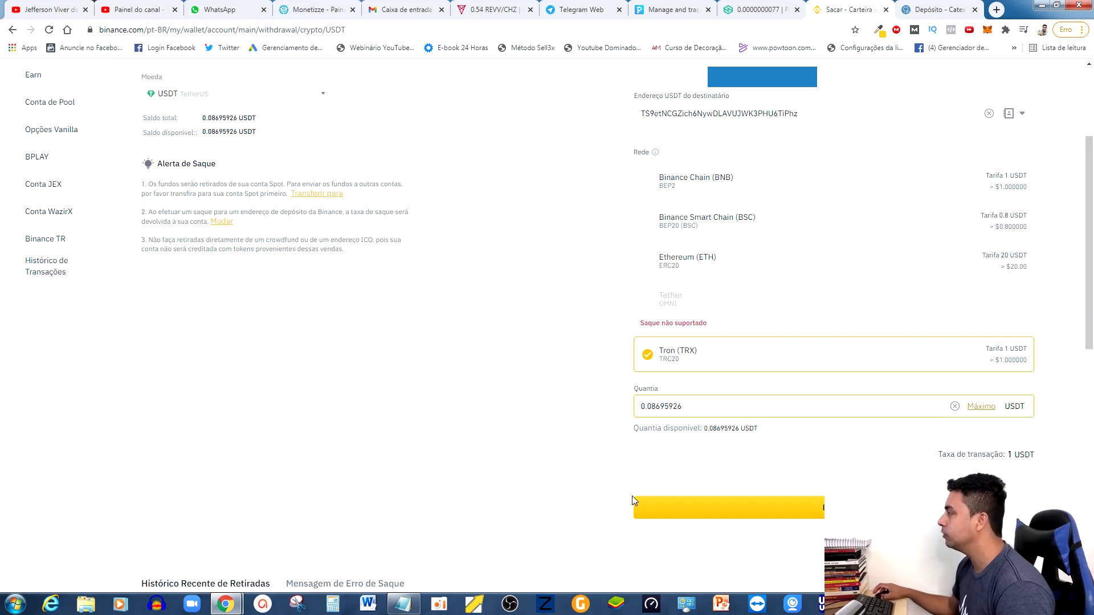
Go back to Catex, glance over the other exchange tabs, and open the Retirar withdrawal page.
{"action": "left_click", "coordinate": [926, 9]}
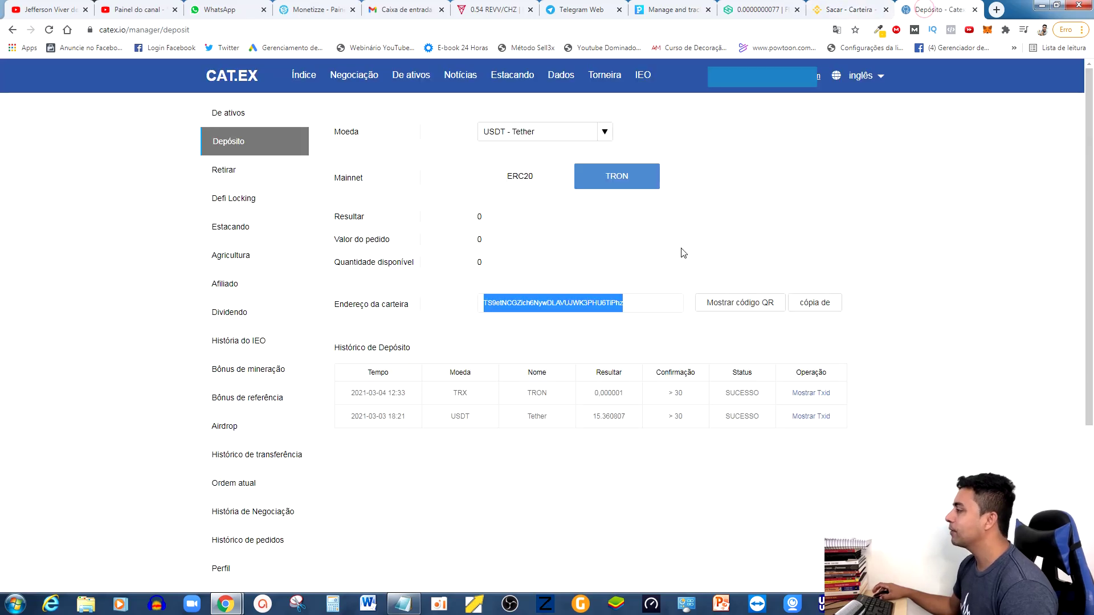
{"action": "left_click", "coordinate": [629, 238]}
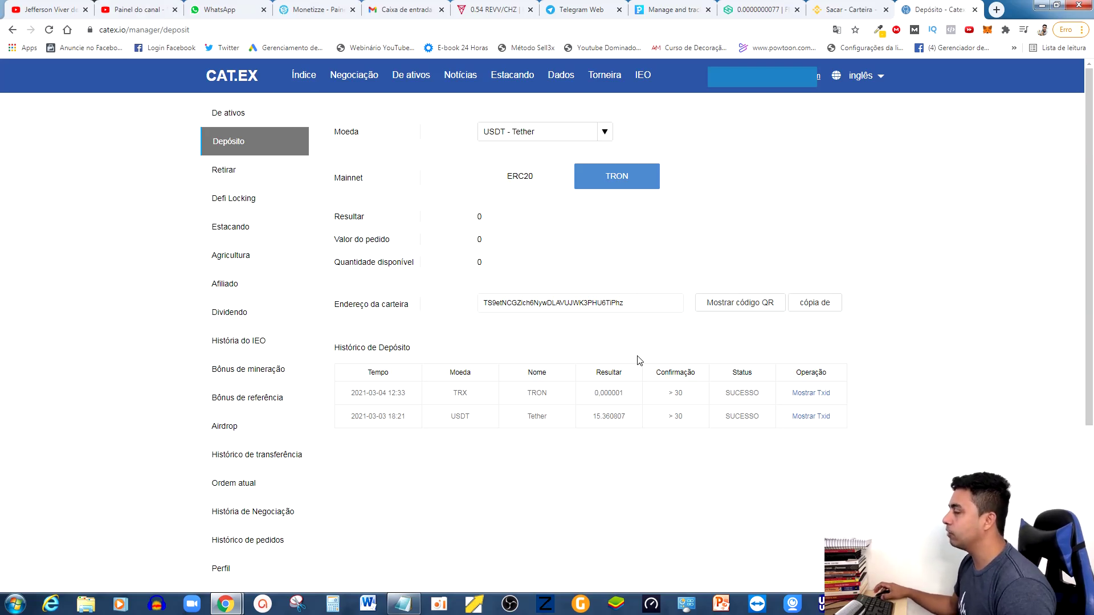
{"action": "left_click", "coordinate": [756, 10]}
{"action": "left_click", "coordinate": [849, 10]}
{"action": "left_click", "coordinate": [930, 5]}
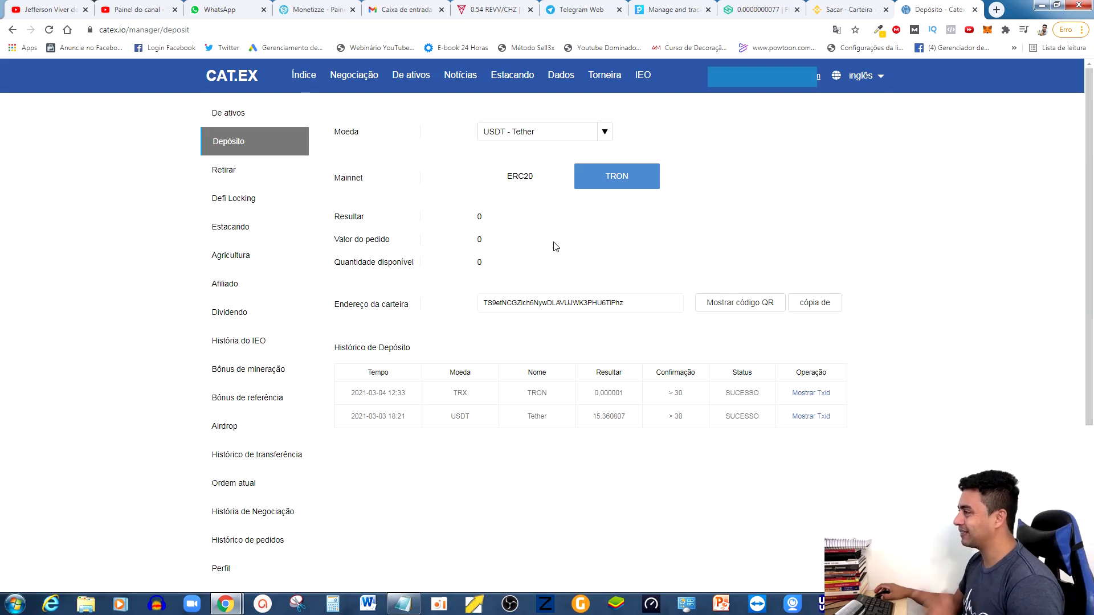
{"action": "left_click", "coordinate": [221, 171]}
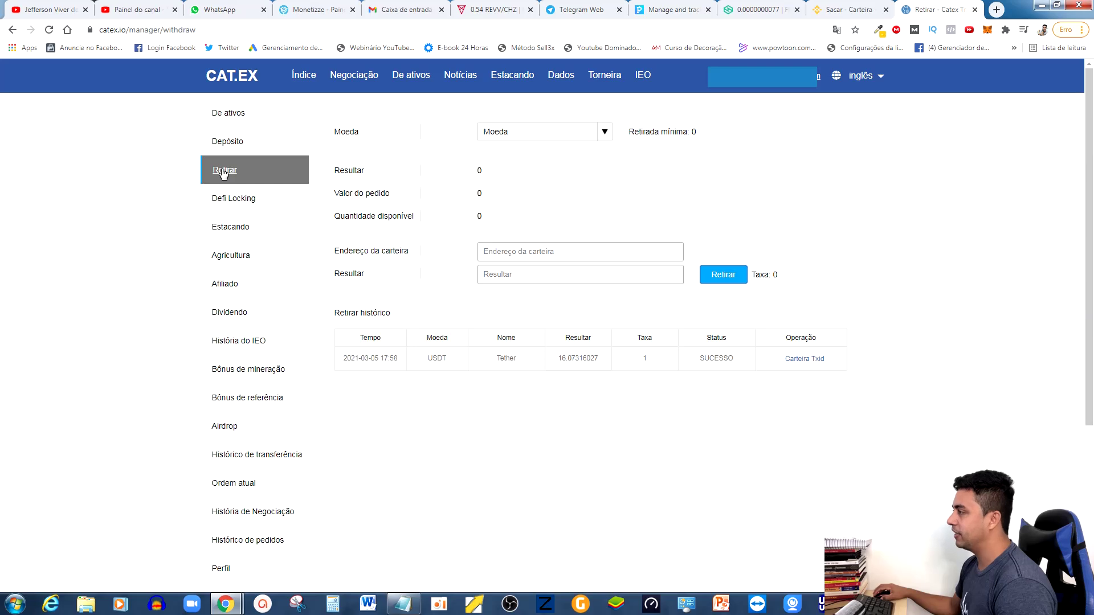
Choose USDT - Tether on TRON as the Catex withdrawal coin, then return to Binance's withdrawal form.
{"action": "left_click", "coordinate": [605, 131]}
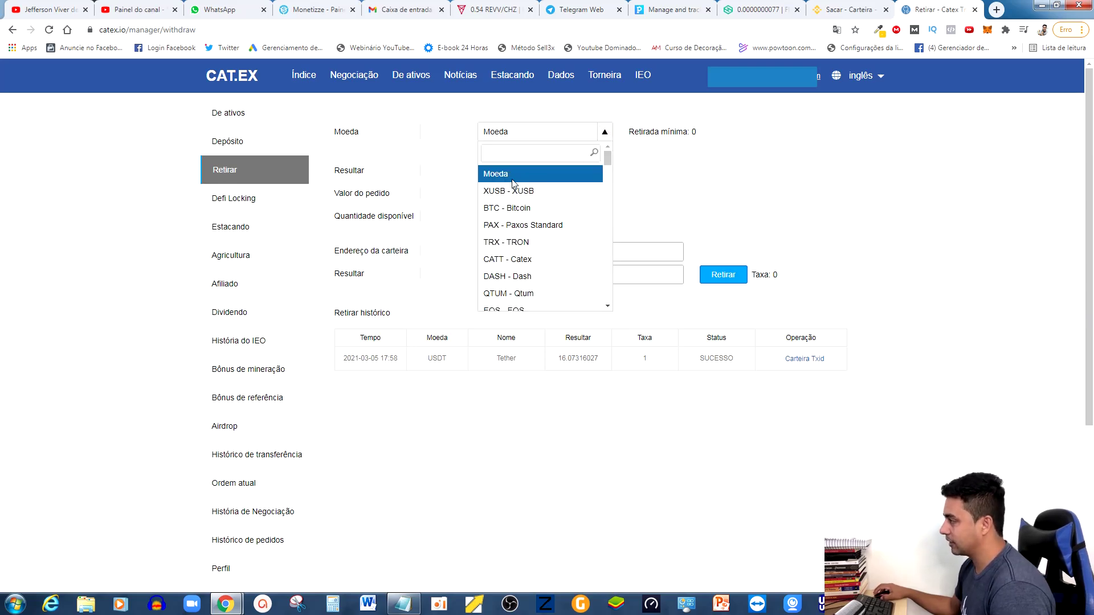
{"action": "left_click", "coordinate": [514, 149]}
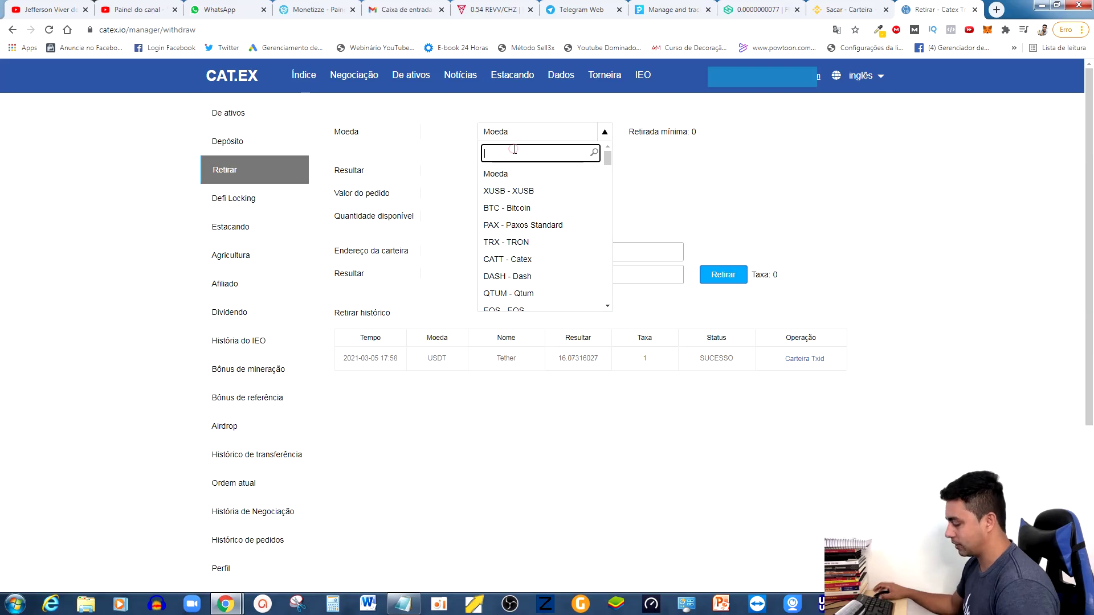
{"action": "type", "text": "usd"}
{"action": "left_click", "coordinate": [509, 208]}
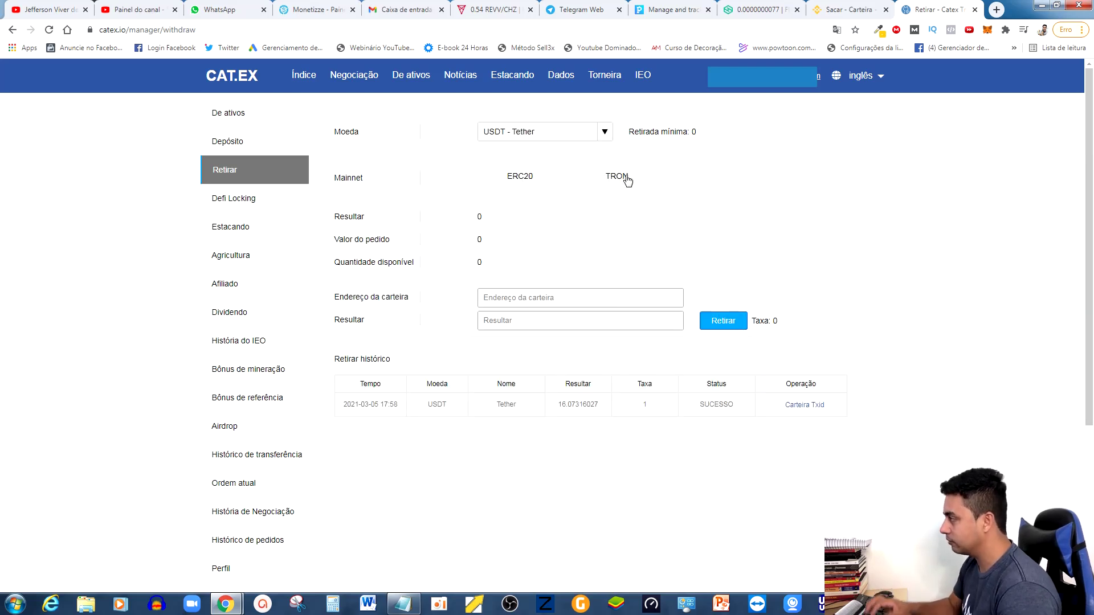
{"action": "left_click", "coordinate": [625, 178]}
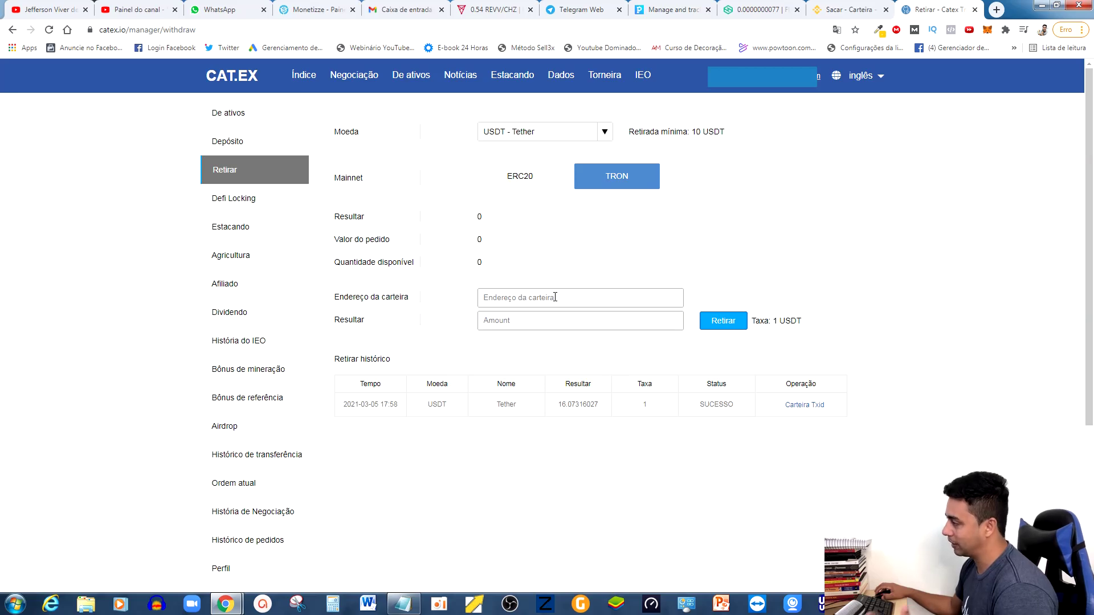
{"action": "left_click", "coordinate": [849, 9]}
{"action": "scroll", "coordinate": [471, 283], "scroll_direction": "up", "scroll_amount": 3}
Open Binance's USDT deposit page showing the Tron TRC20 deposit address.
{"action": "mouse_move", "coordinate": [779, 92]}
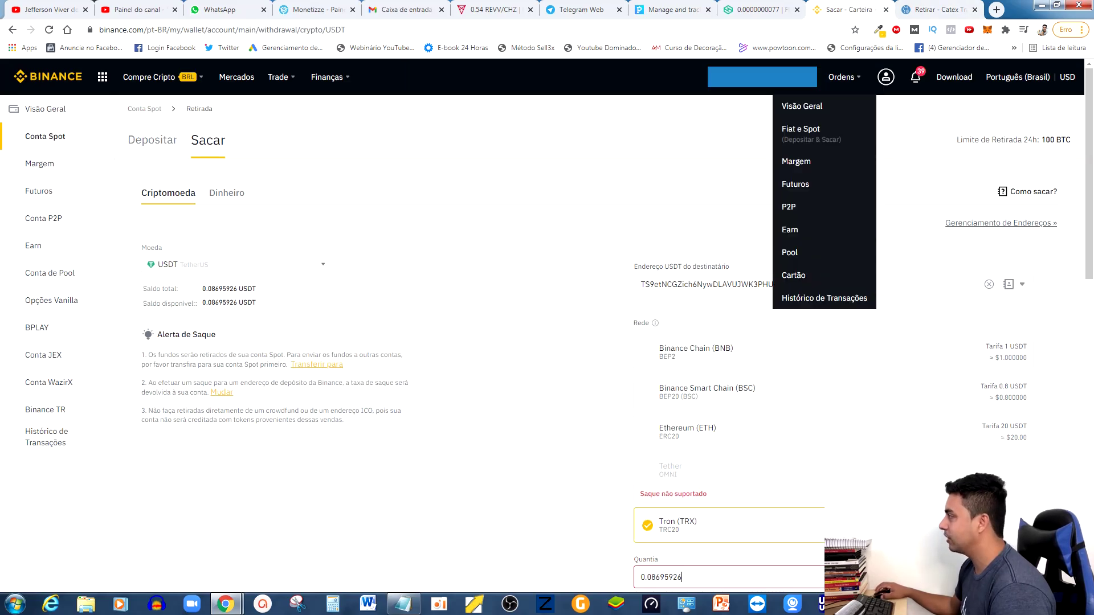
{"action": "left_click", "coordinate": [800, 136]}
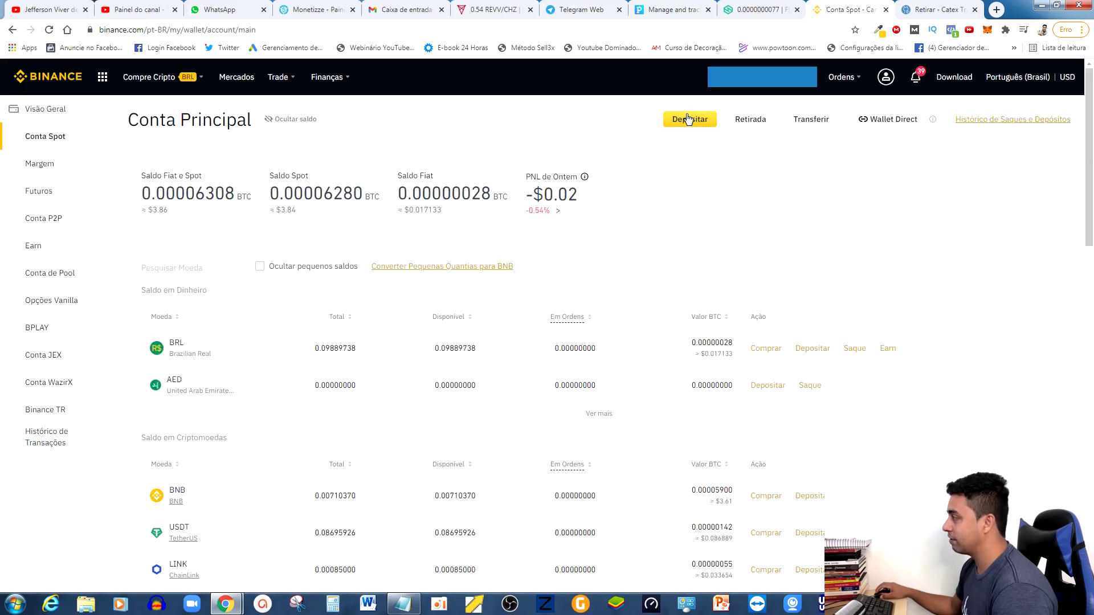
{"action": "left_click", "coordinate": [688, 123]}
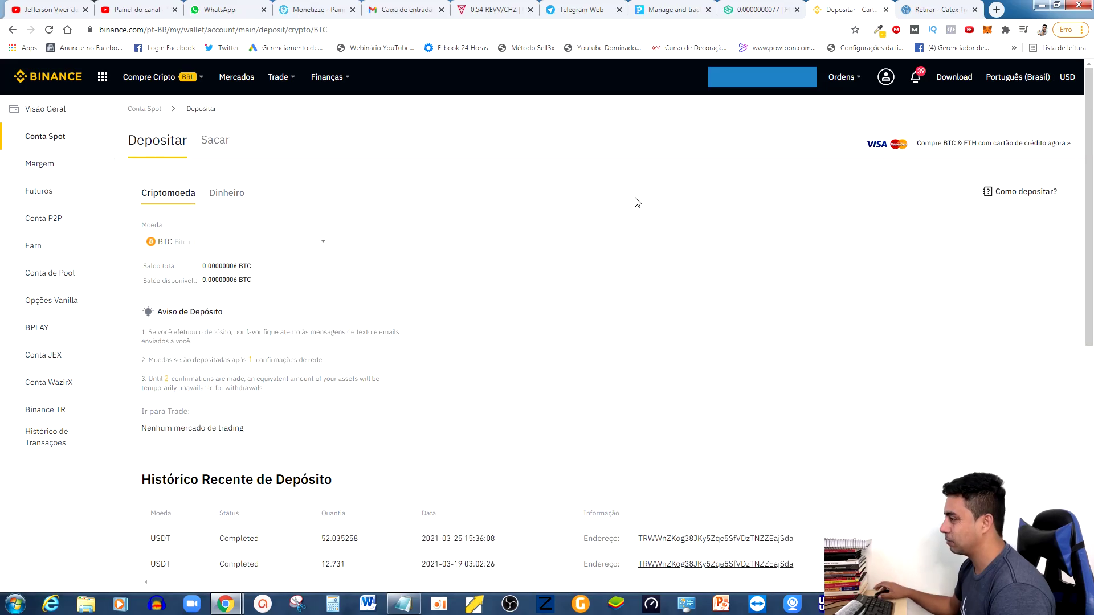
{"action": "left_click", "coordinate": [269, 244]}
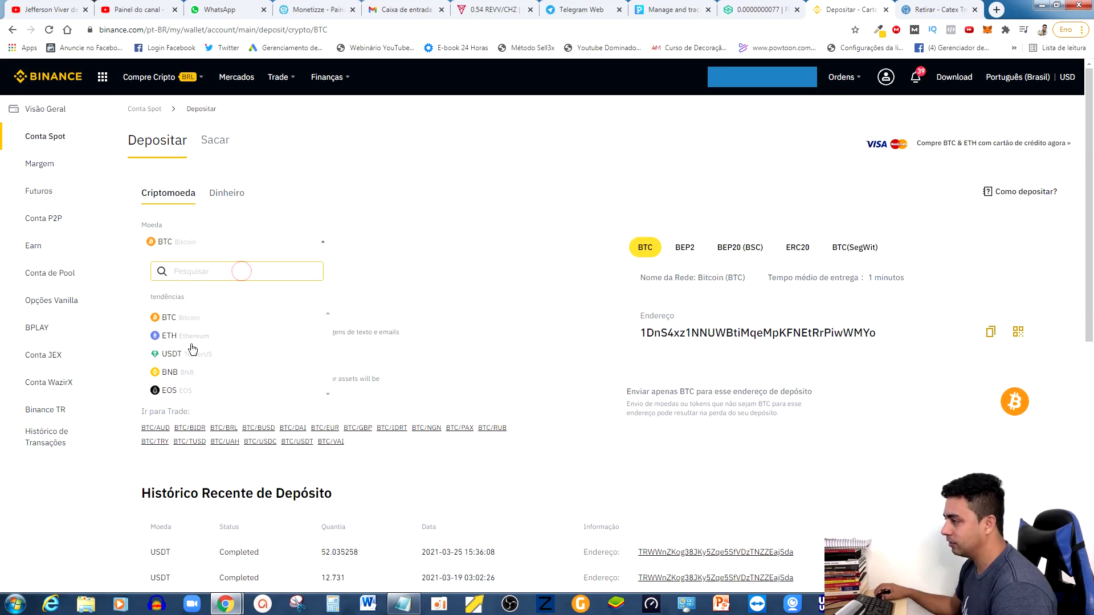
{"action": "left_click", "coordinate": [175, 353]}
{"action": "scroll", "coordinate": [237, 270], "scroll_direction": "down", "scroll_amount": 1}
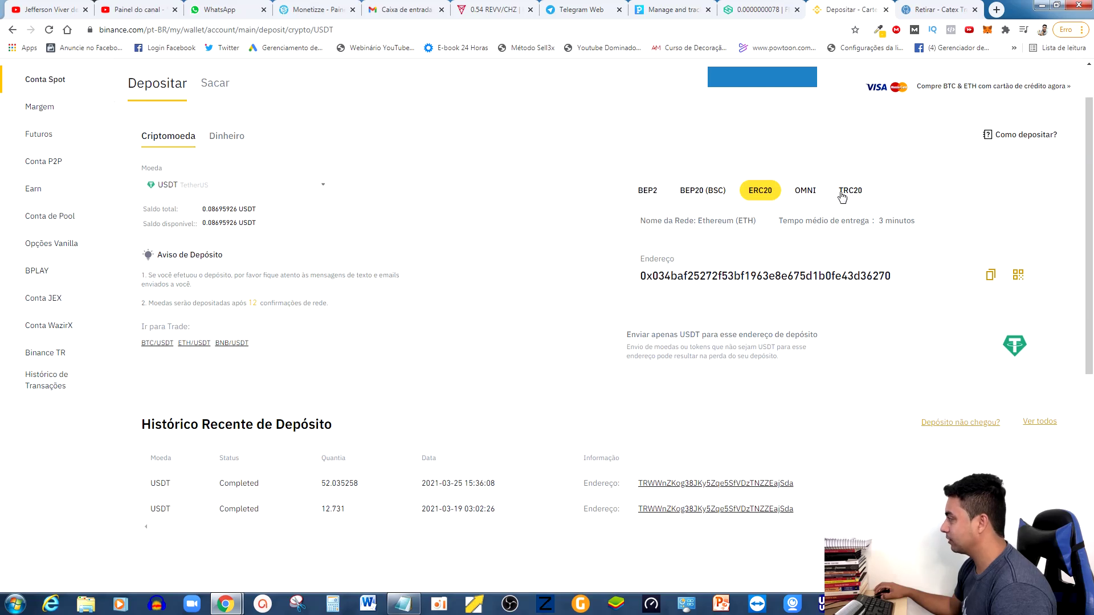
{"action": "left_click", "coordinate": [851, 193]}
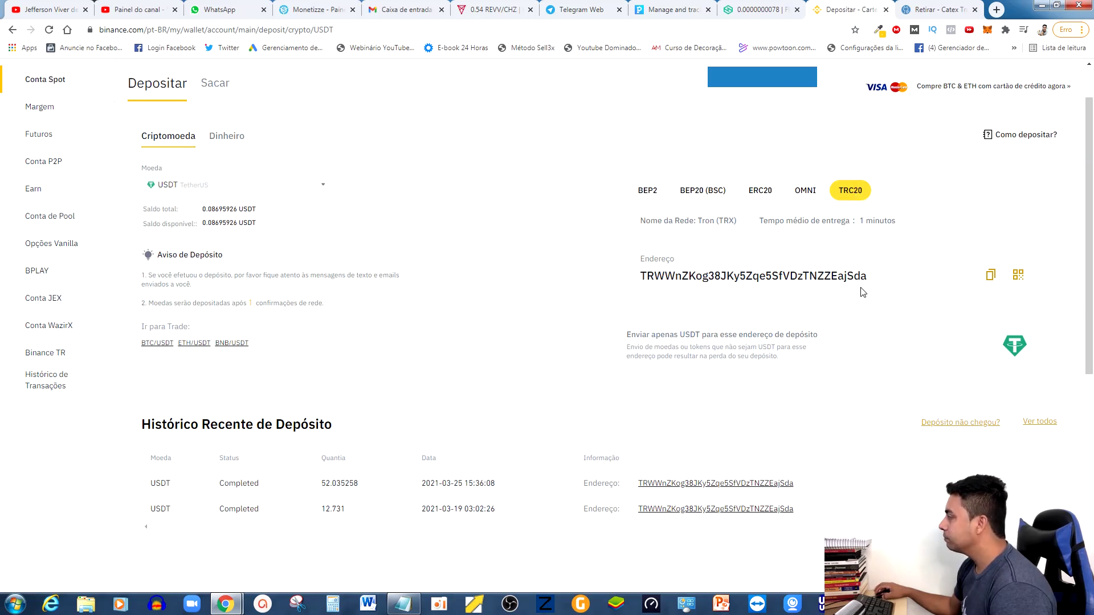
Copy the TRC20 deposit address and go back to the Catex withdrawal page.
{"action": "left_click", "coordinate": [991, 275]}
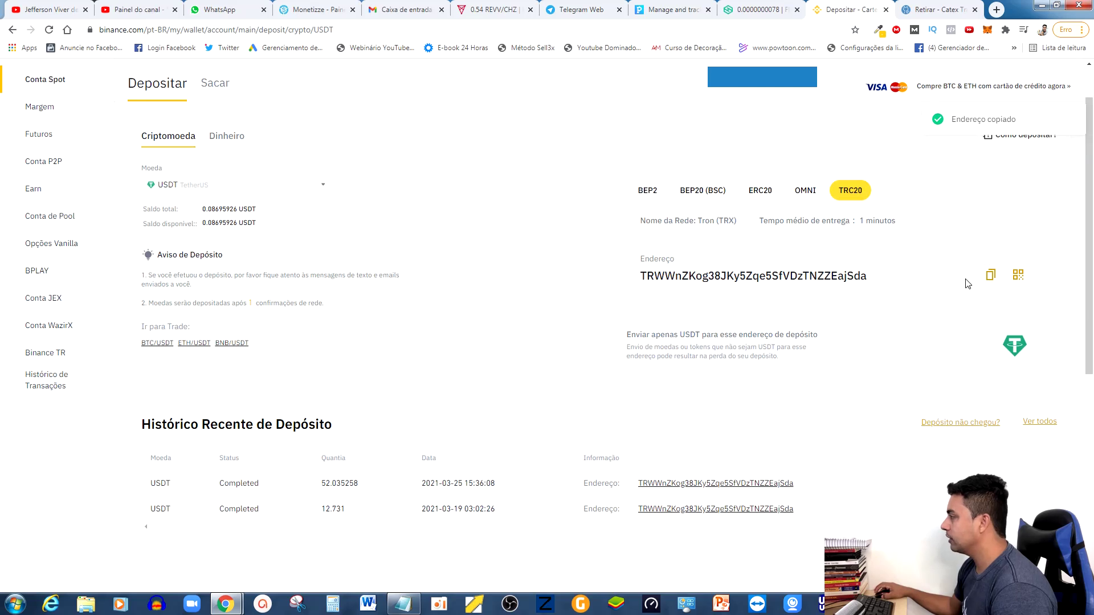
{"action": "left_click", "coordinate": [992, 274]}
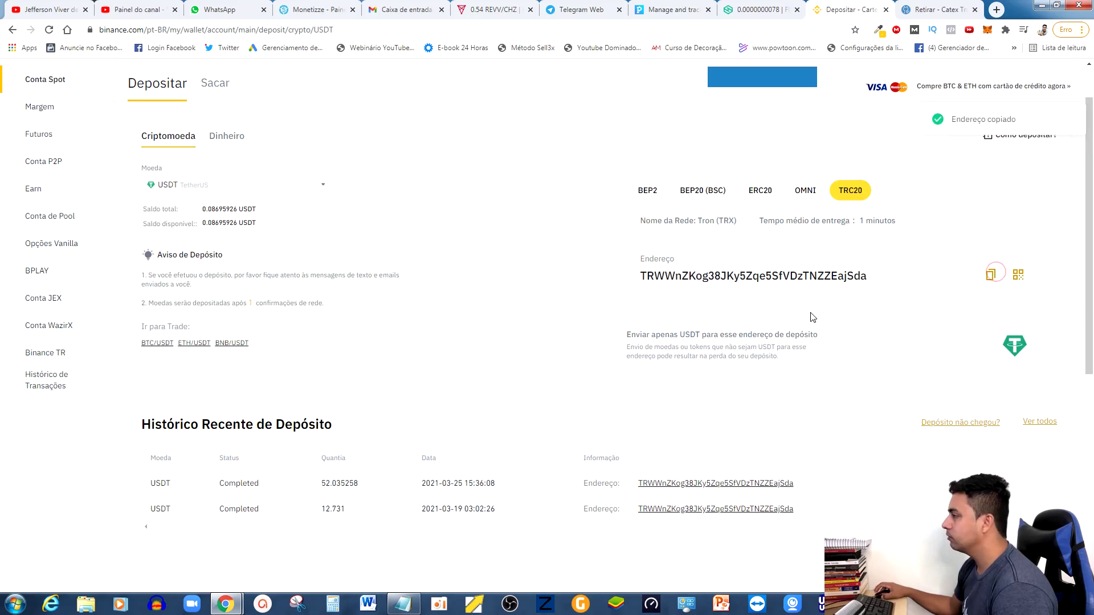
{"action": "left_click", "coordinate": [938, 9]}
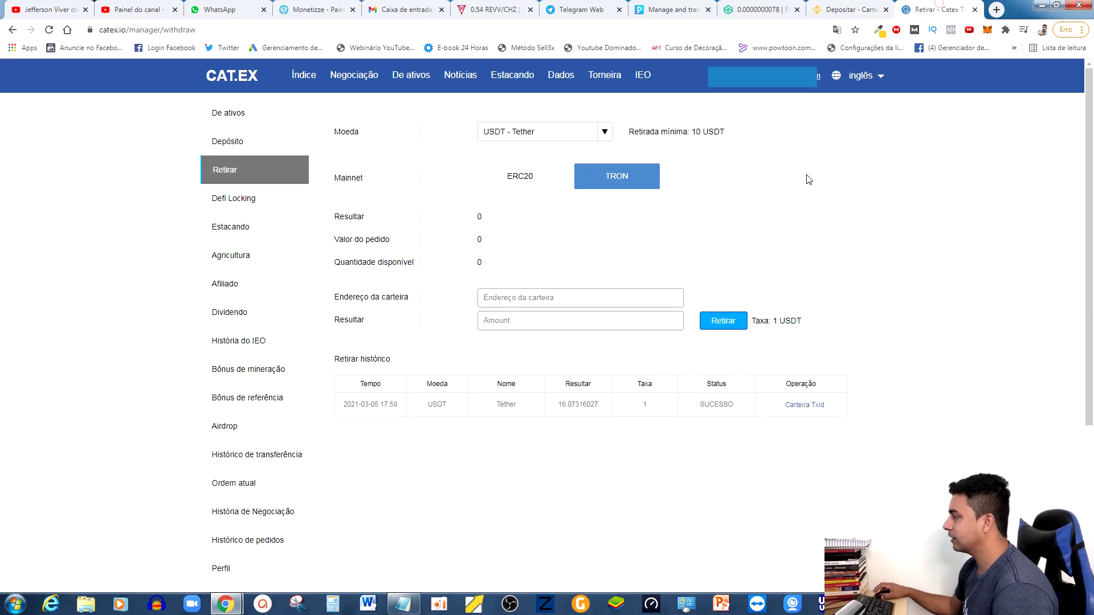
Paste the Binance TRC20 address into Catex's withdrawal wallet field, then return to Binance's deposit page.
{"action": "left_click", "coordinate": [577, 298]}
{"action": "key", "text": "ctrl+v"}
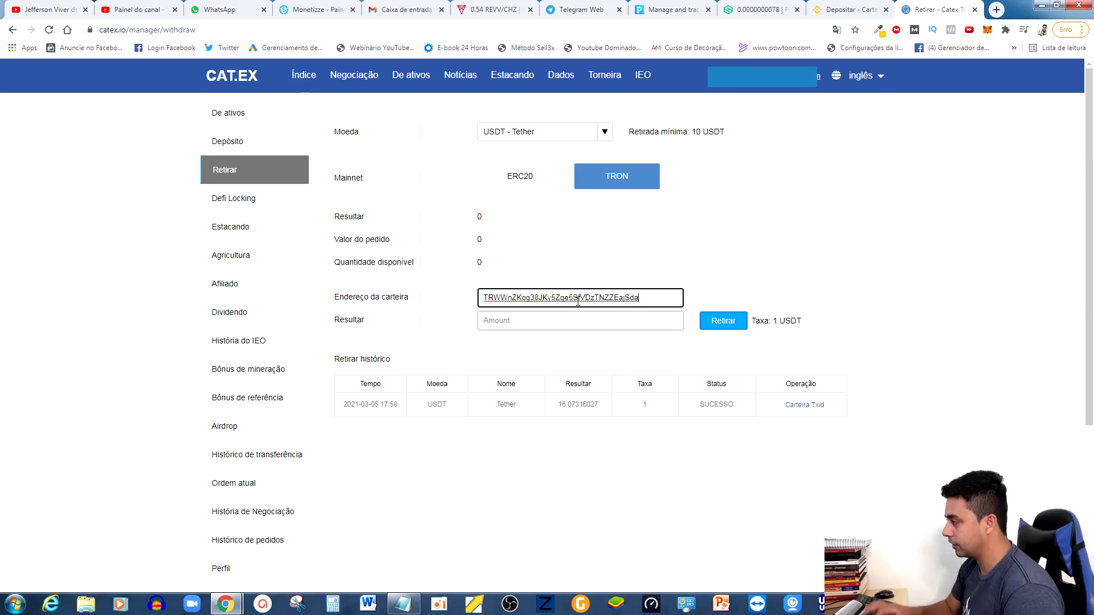
{"action": "left_click", "coordinate": [509, 322]}
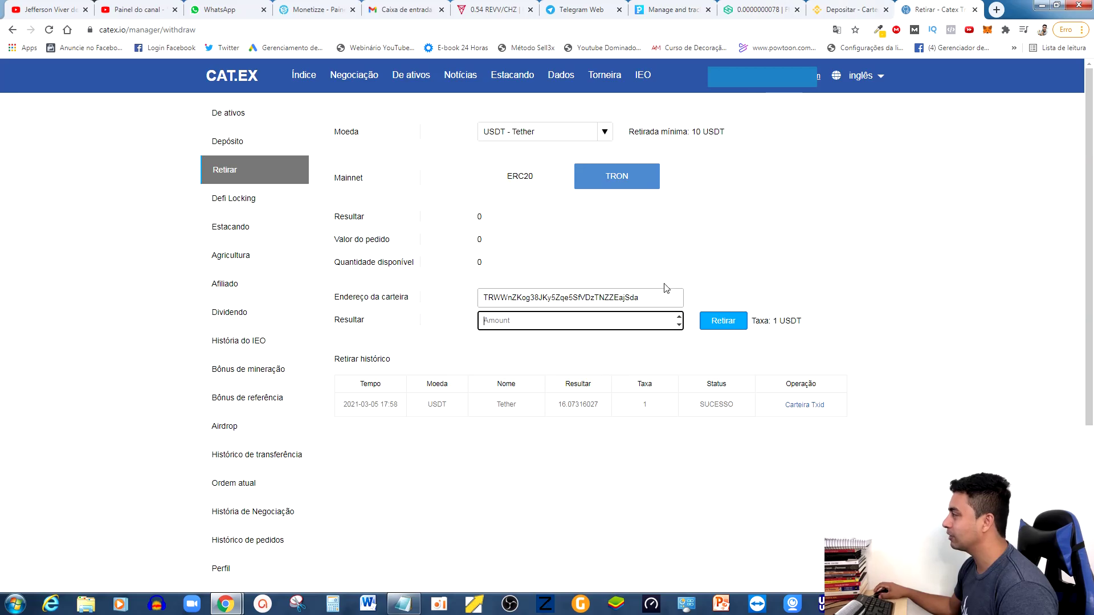
{"action": "left_click", "coordinate": [846, 9]}
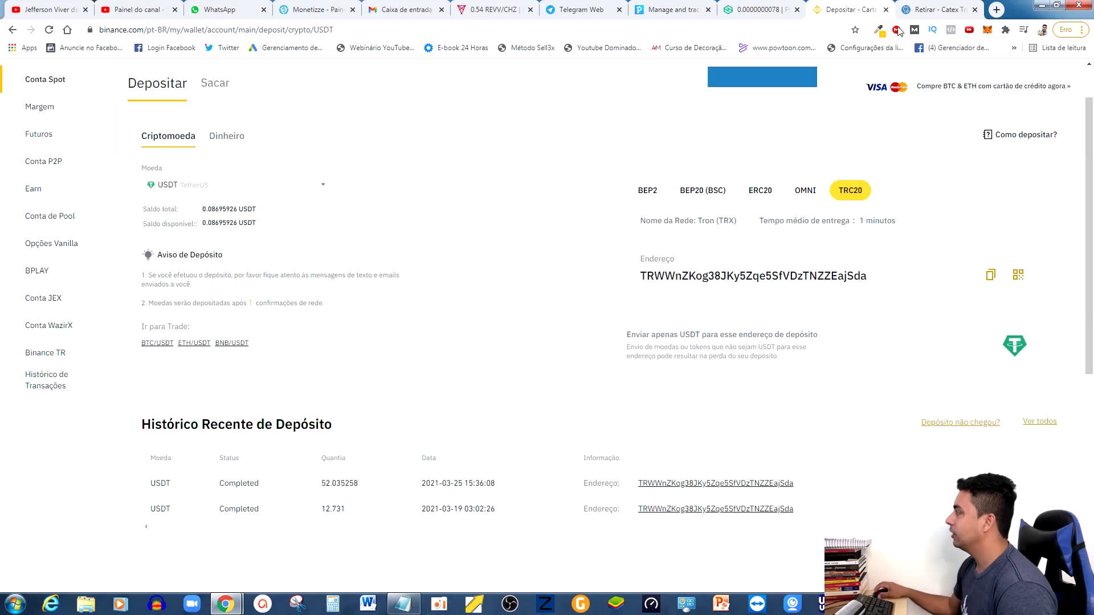
Switch back to the Catex Retirar tab holding the pasted Binance TRC20 address.
{"action": "left_click", "coordinate": [924, 10]}
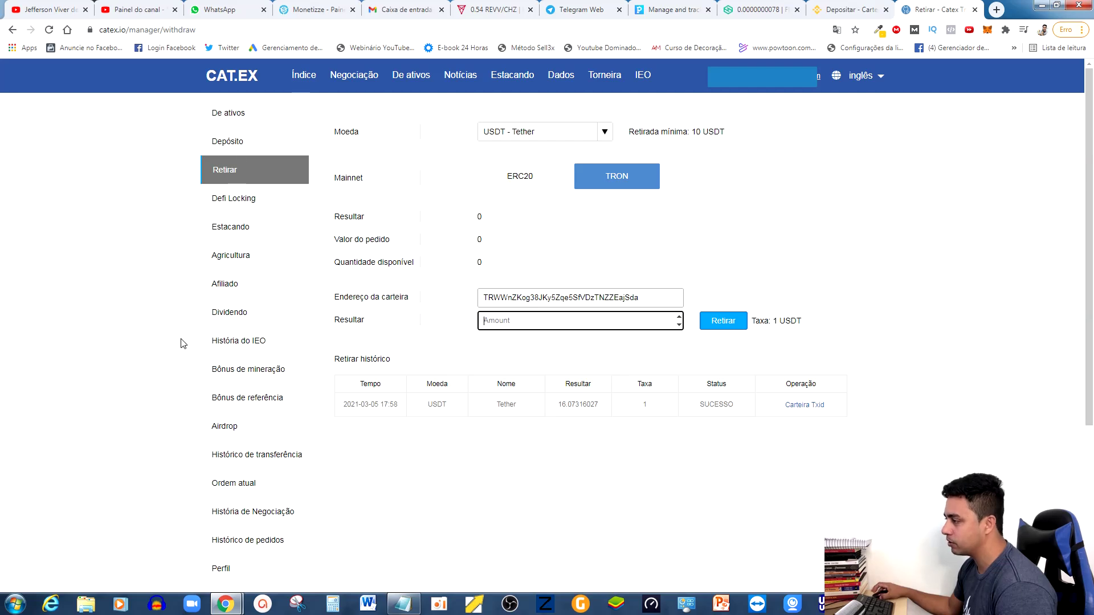
Open Catex's trade history, listing the CATT/USDT sell at 0.00995 and buy at 0.00949.
{"action": "scroll", "coordinate": [165, 376], "scroll_direction": "down", "scroll_amount": 2}
{"action": "scroll", "coordinate": [166, 378], "scroll_direction": "up", "scroll_amount": 2}
{"action": "left_click", "coordinate": [251, 513]}
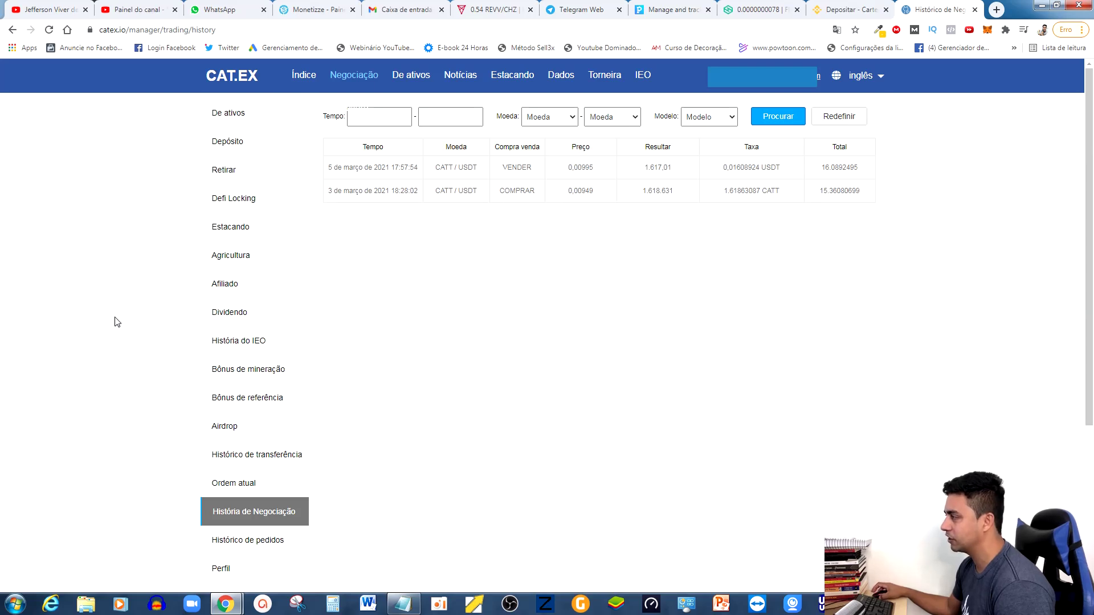
{"action": "scroll", "coordinate": [137, 401], "scroll_direction": "down", "scroll_amount": 2}
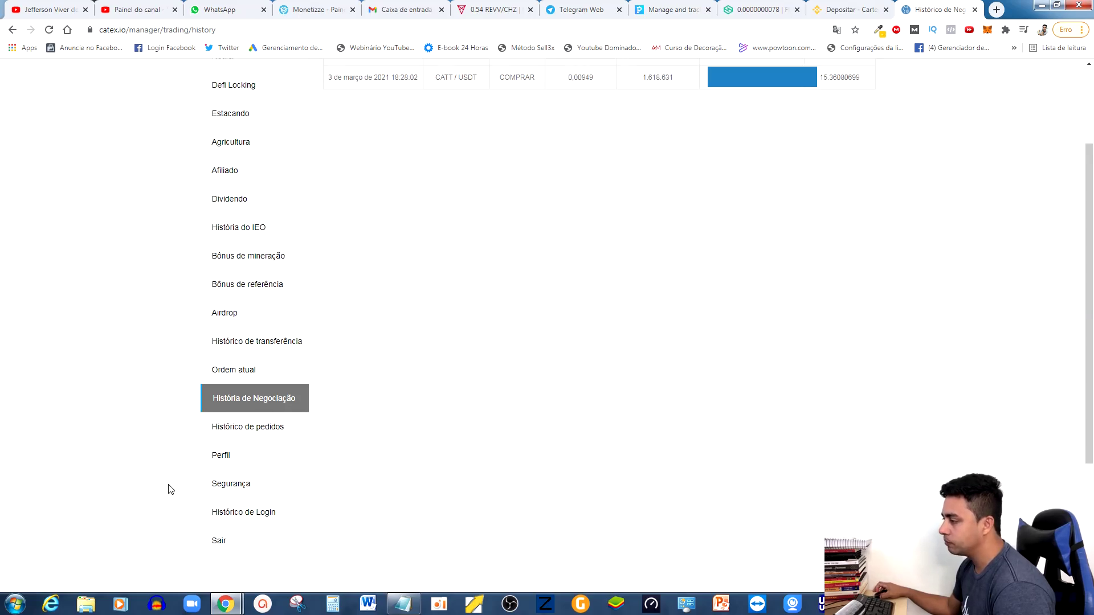
{"action": "scroll", "coordinate": [171, 450], "scroll_direction": "up", "scroll_amount": 2}
{"action": "mouse_move", "coordinate": [357, 76]}
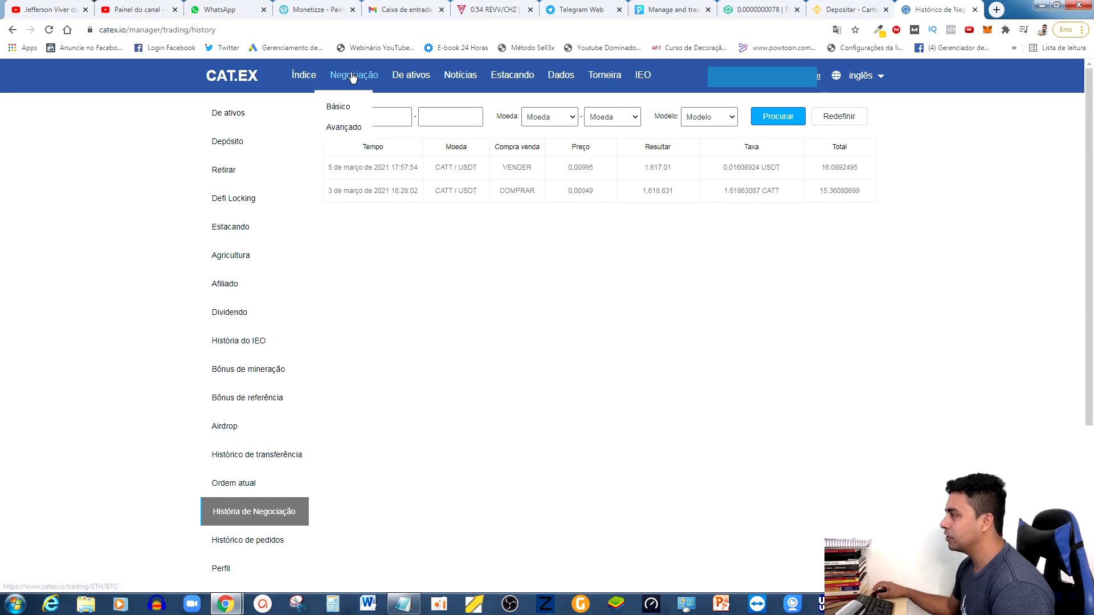
In Catex's advanced trading view, search the USDT pairs for 'catt' and select CATT/USDT.
{"action": "left_click", "coordinate": [345, 127]}
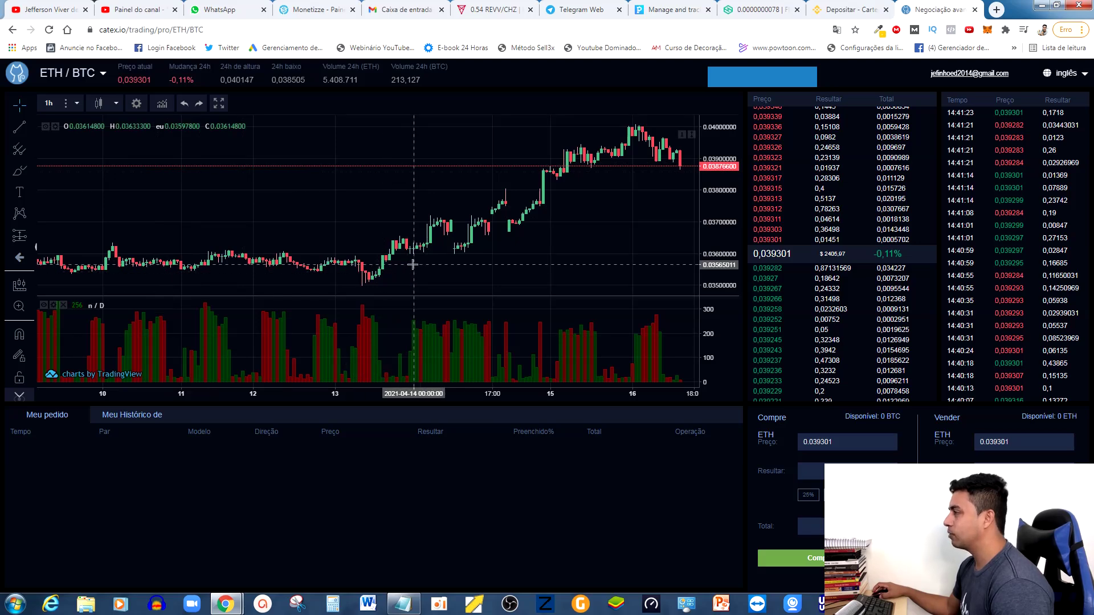
{"action": "left_click", "coordinate": [77, 77]}
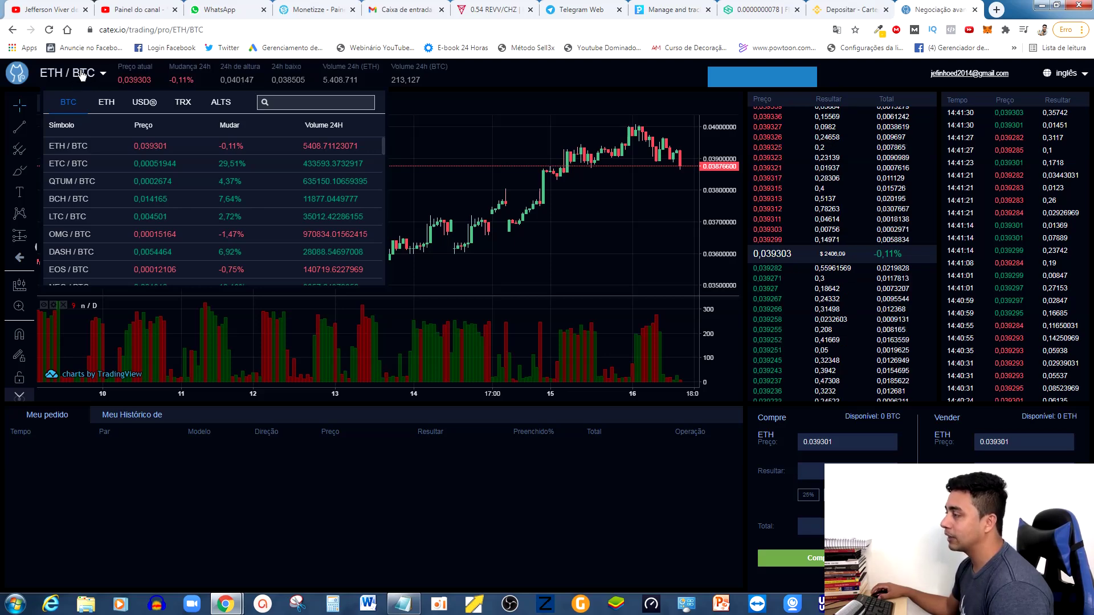
{"action": "left_click", "coordinate": [145, 103]}
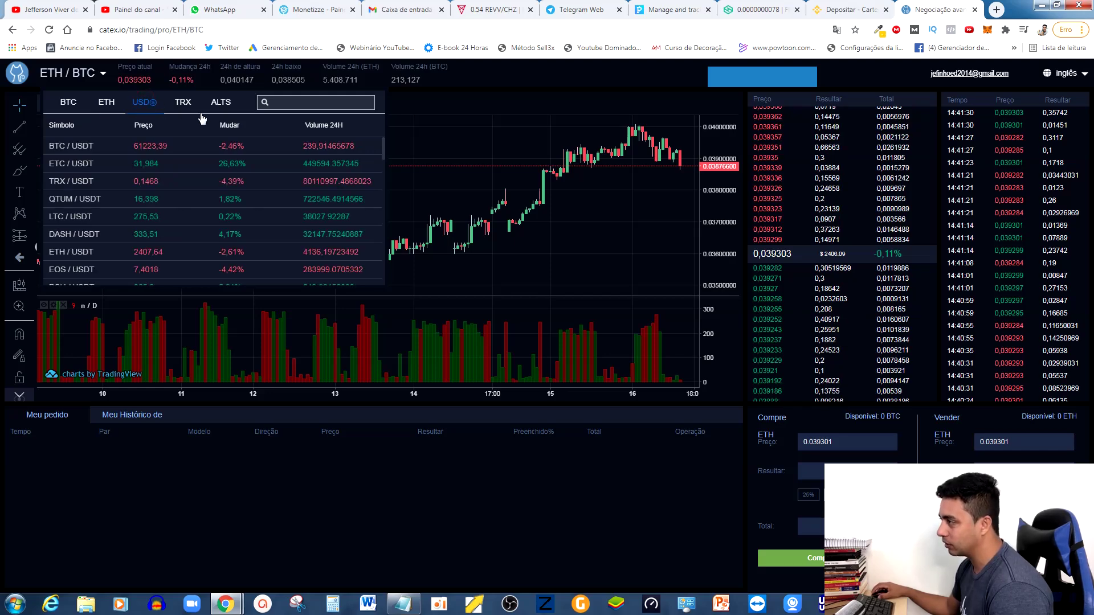
{"action": "left_click", "coordinate": [287, 98]}
{"action": "type", "text": "cat"}
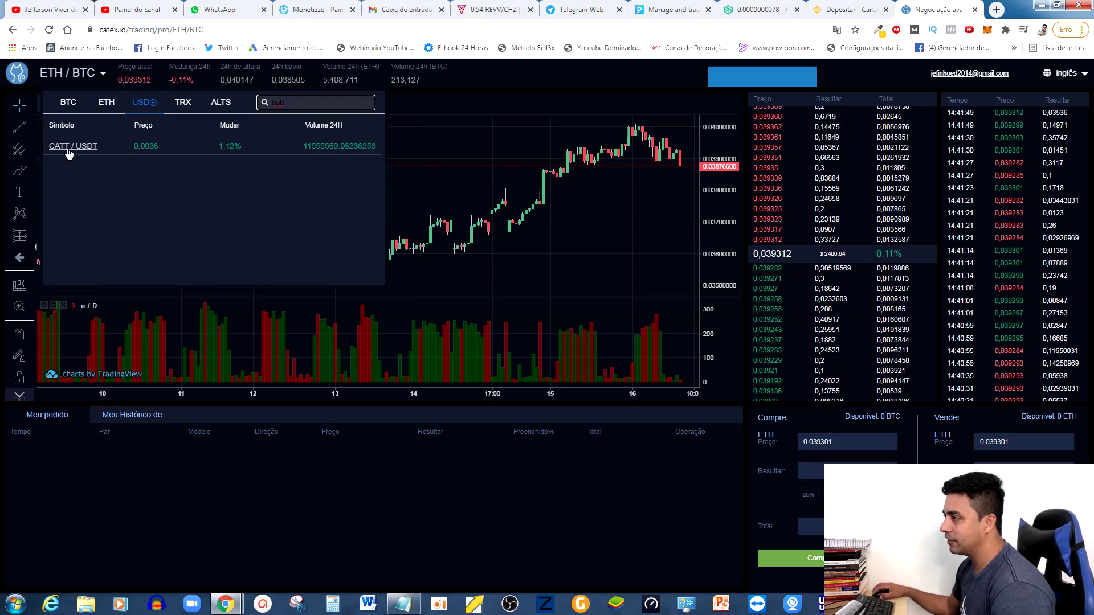
{"action": "type", "text": "t"}
{"action": "left_click", "coordinate": [74, 147]}
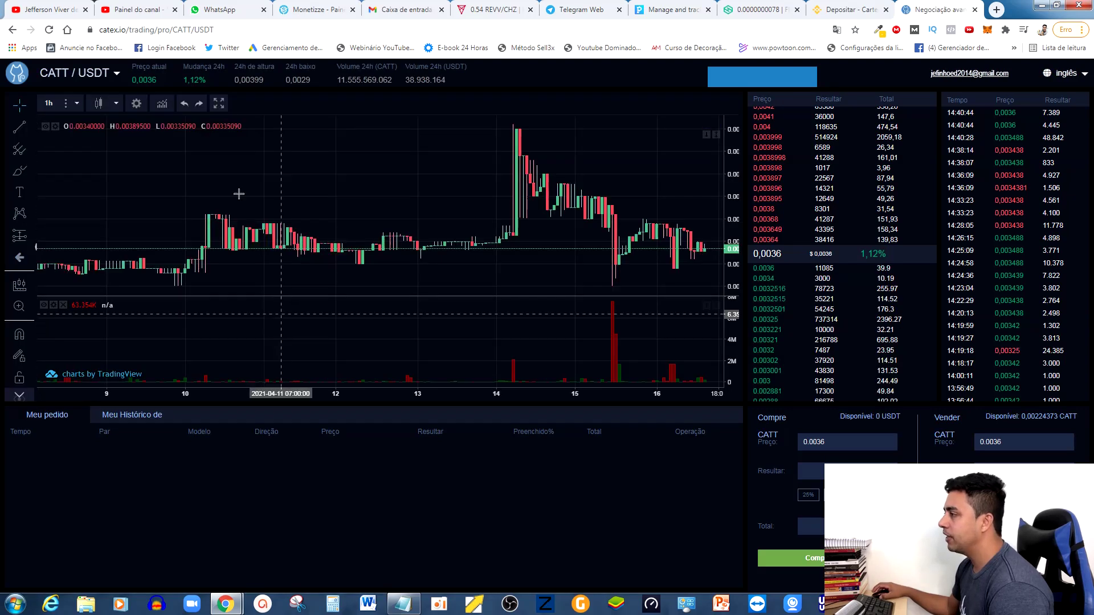
Change the CATT/USDT price chart from 1-hour to 15-minute candles.
{"action": "left_click_drag", "start_coordinate": [530, 270], "coordinate": [411, 272]}
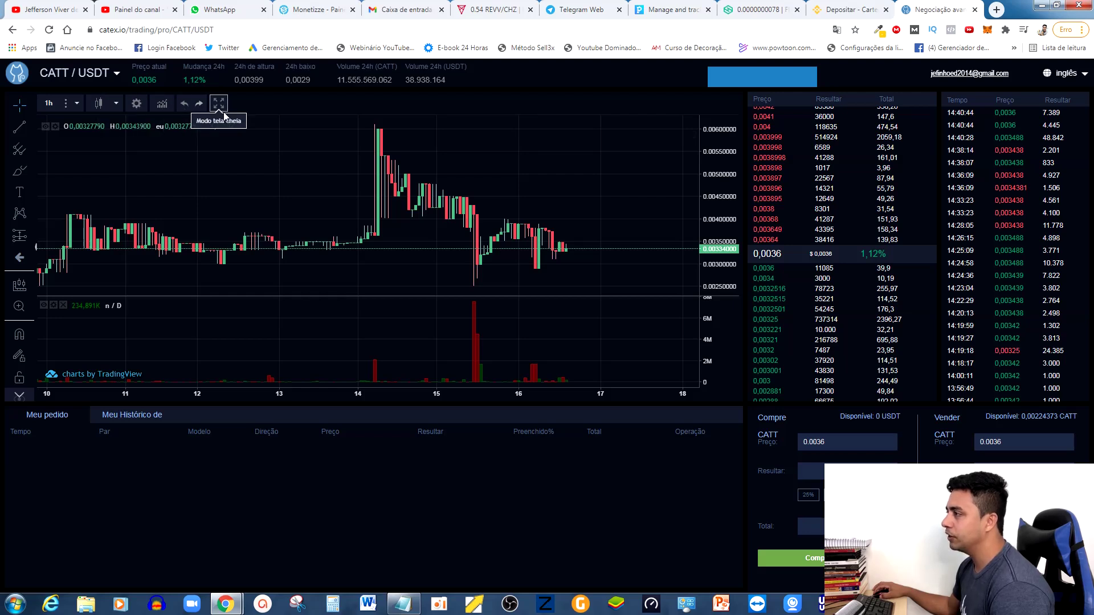
{"action": "left_click", "coordinate": [77, 103]}
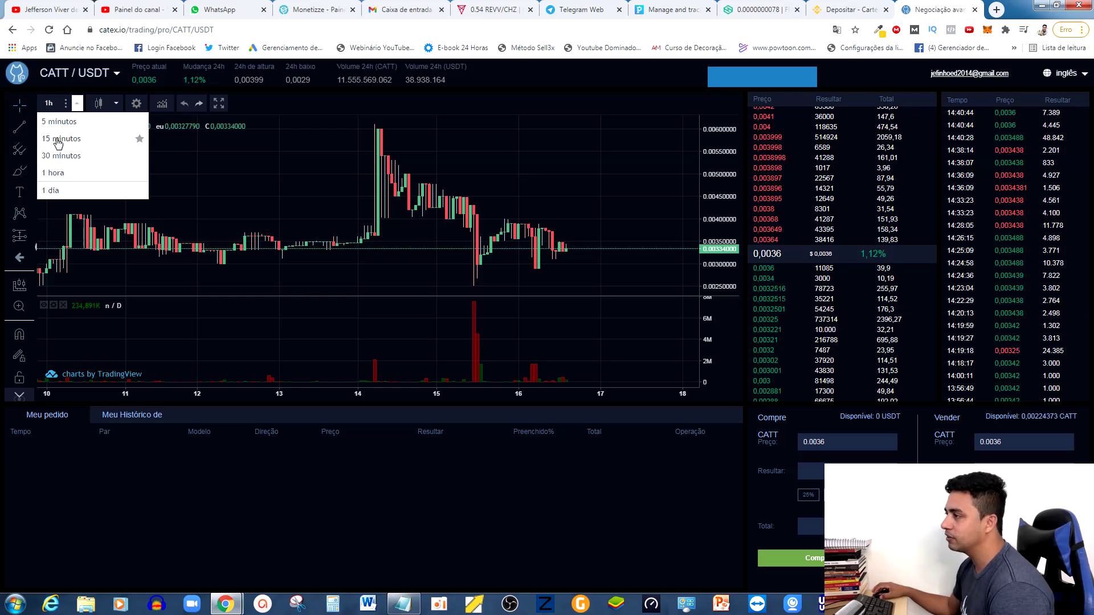
{"action": "left_click", "coordinate": [78, 104]}
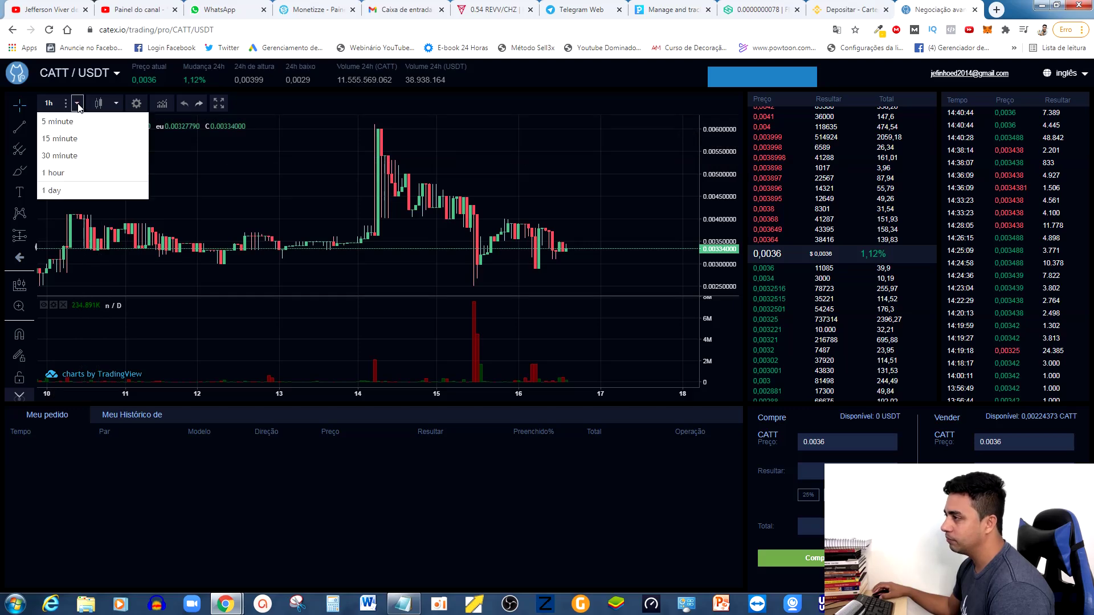
{"action": "left_click", "coordinate": [64, 139]}
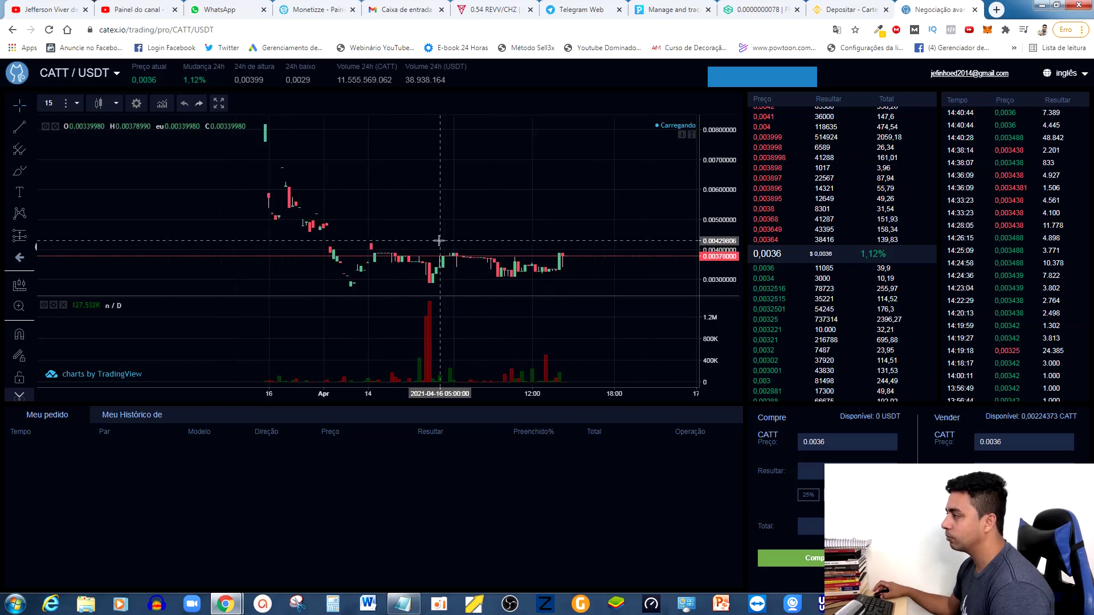
{"action": "left_click", "coordinate": [77, 103]}
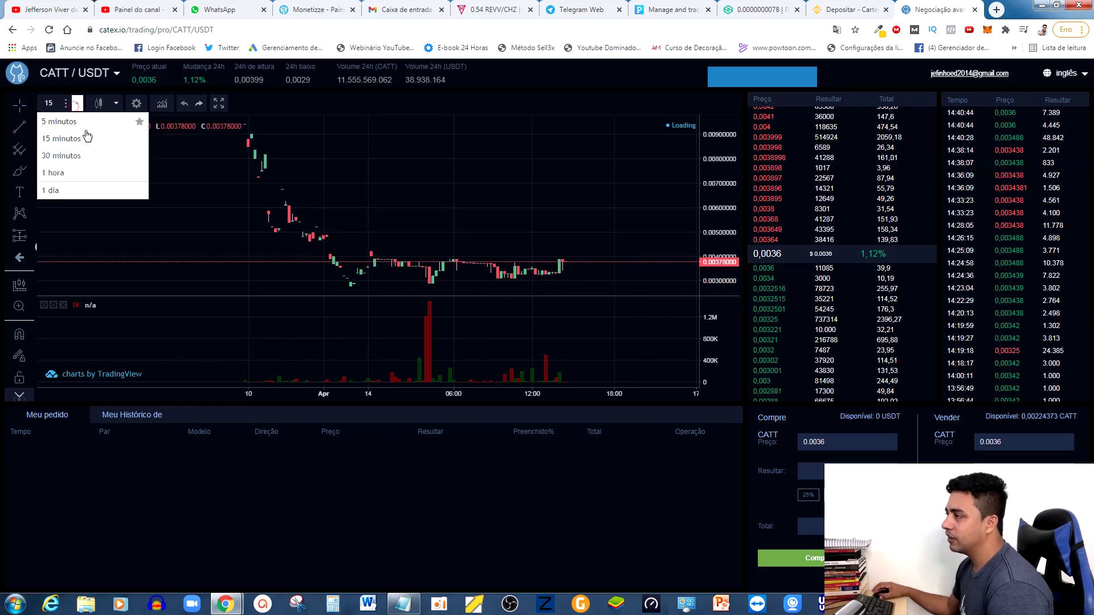